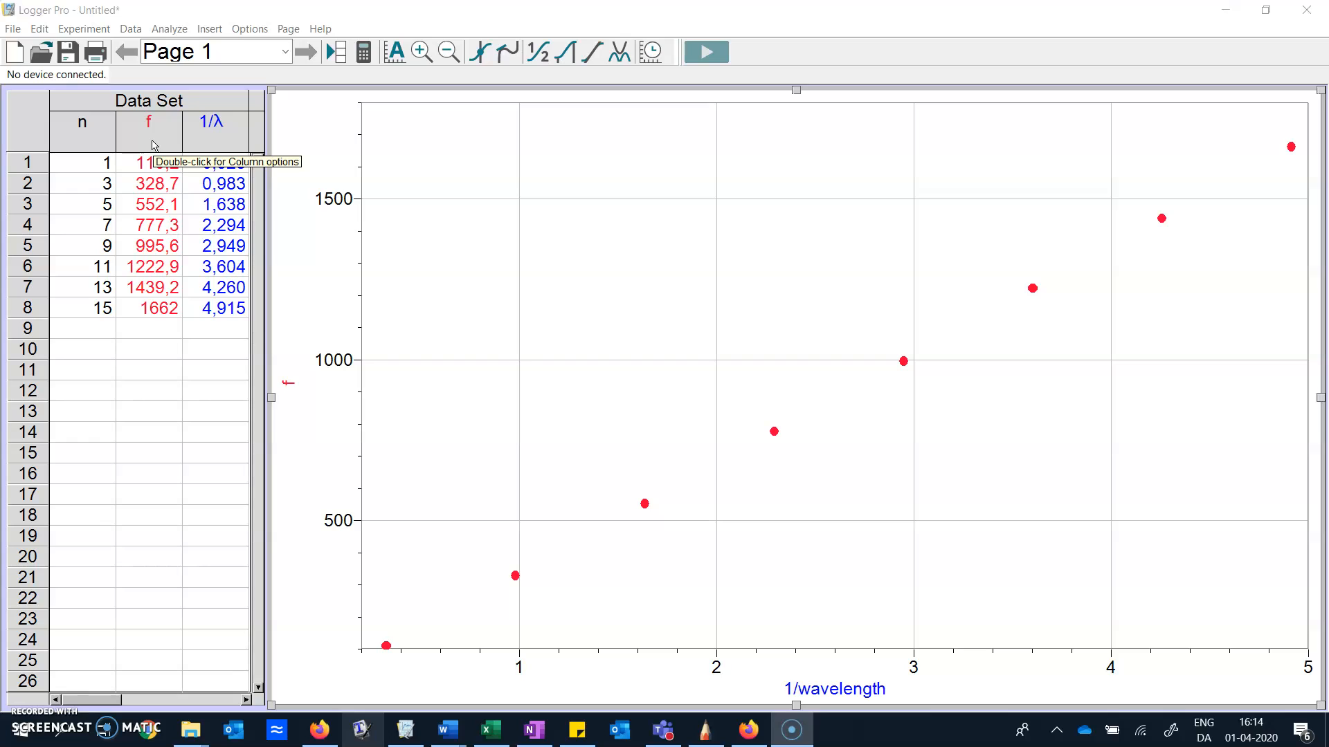
# Set the units of the f column to Hz
pyautogui.doubleClick(154, 144)
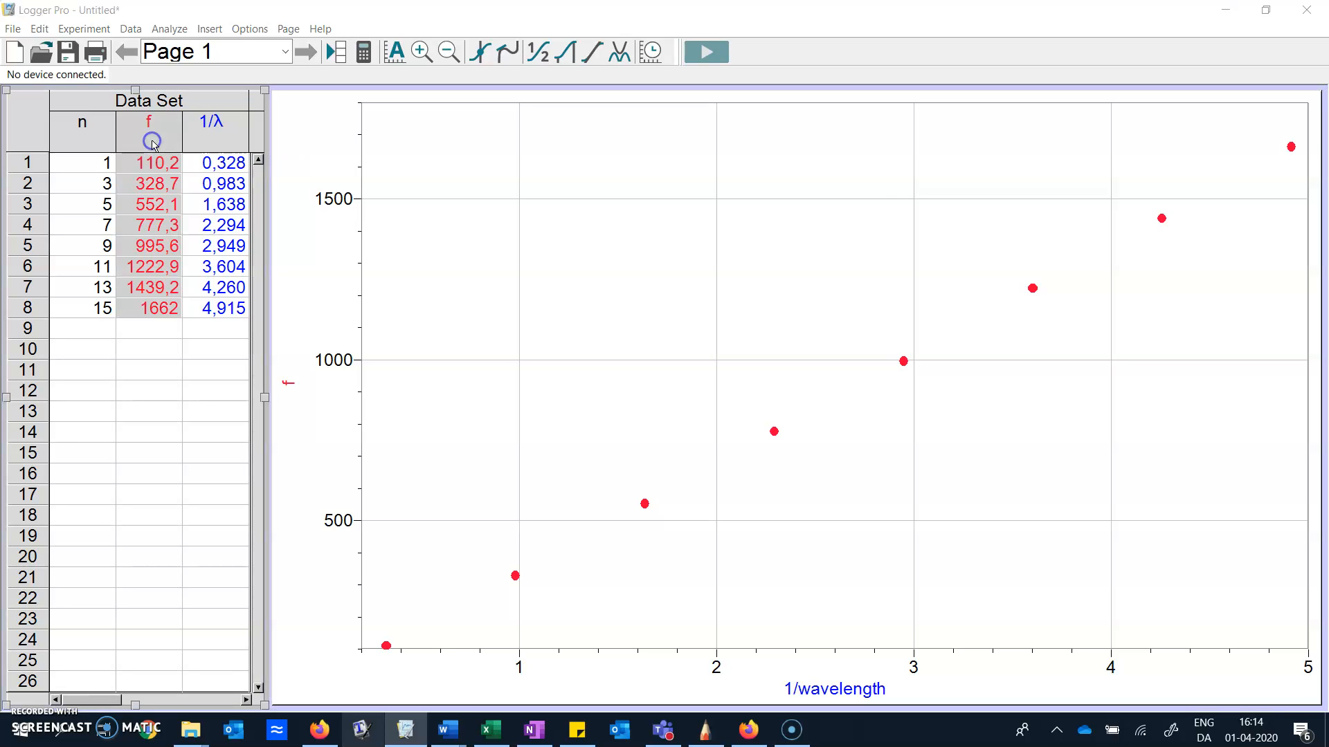
pyautogui.click(579, 331)
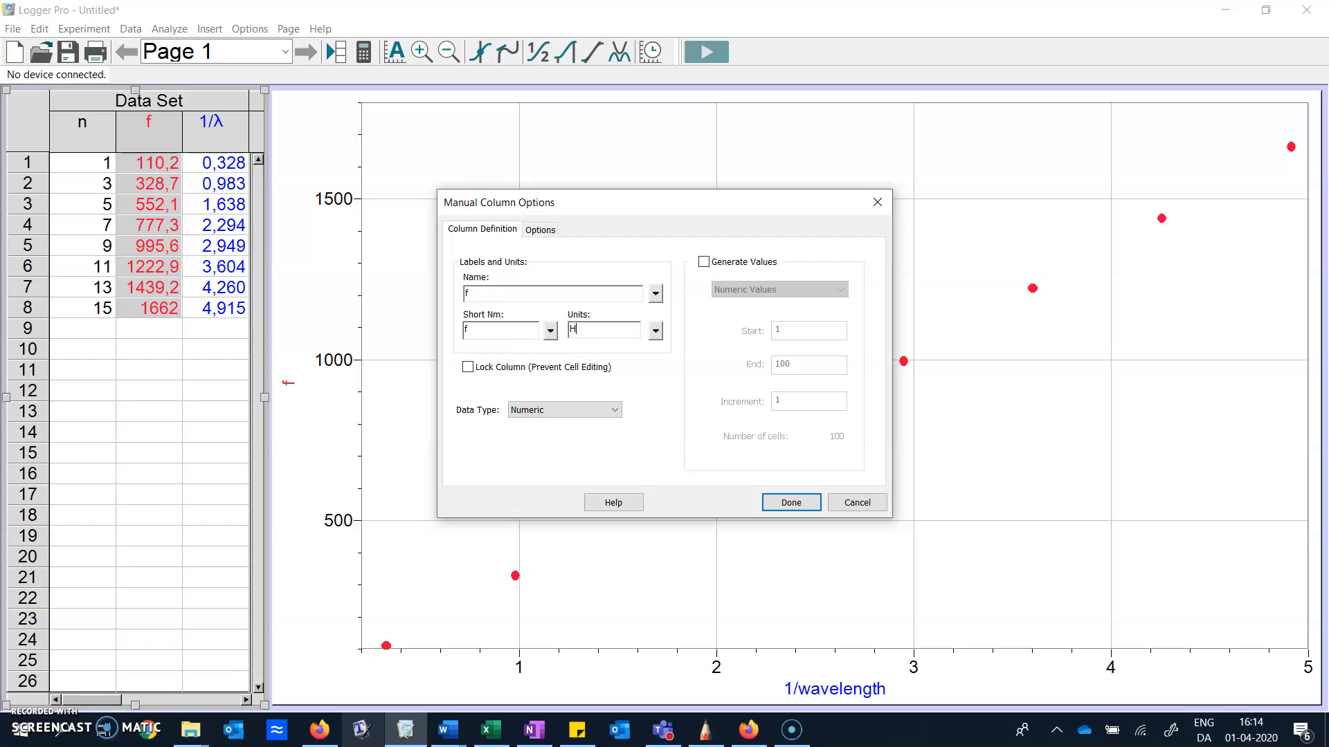
pyautogui.click(780, 502)
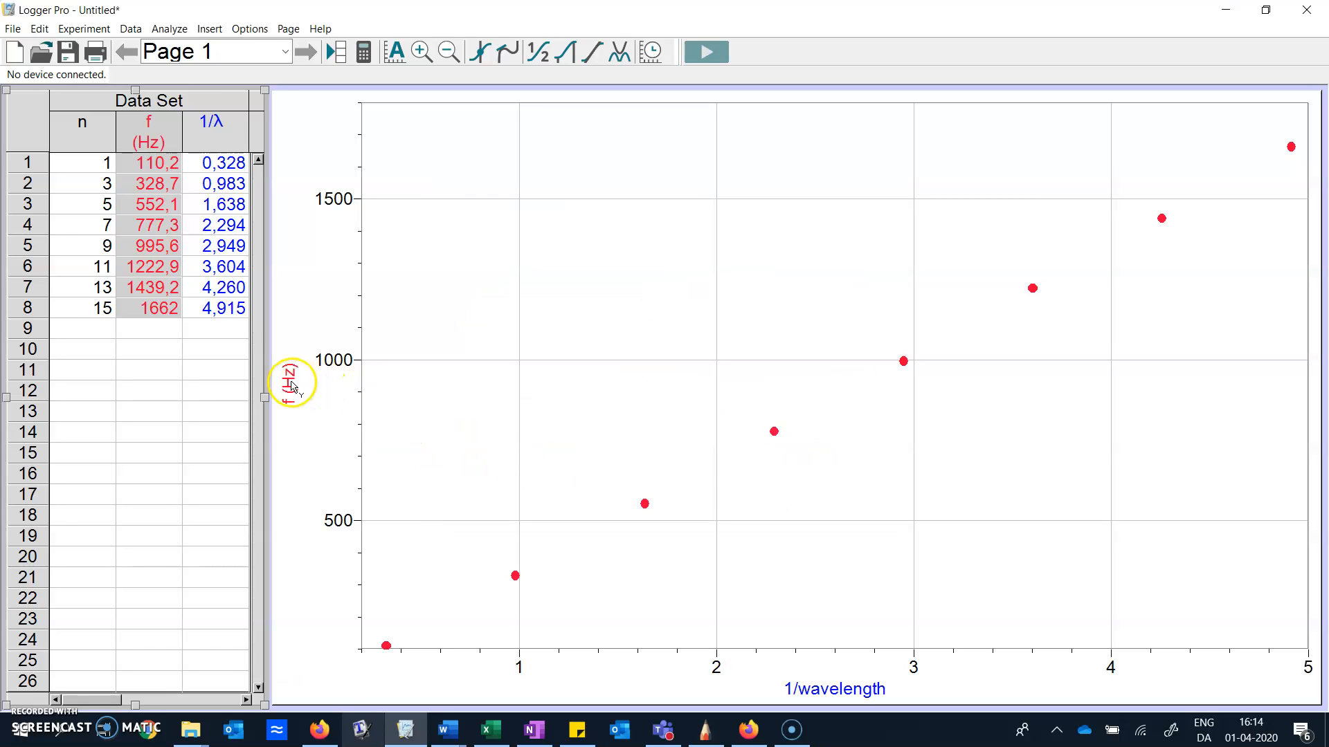
# Rename the calculated 1/wavelength column to 1/λ, reusing its short name
pyautogui.doubleClick(223, 130)
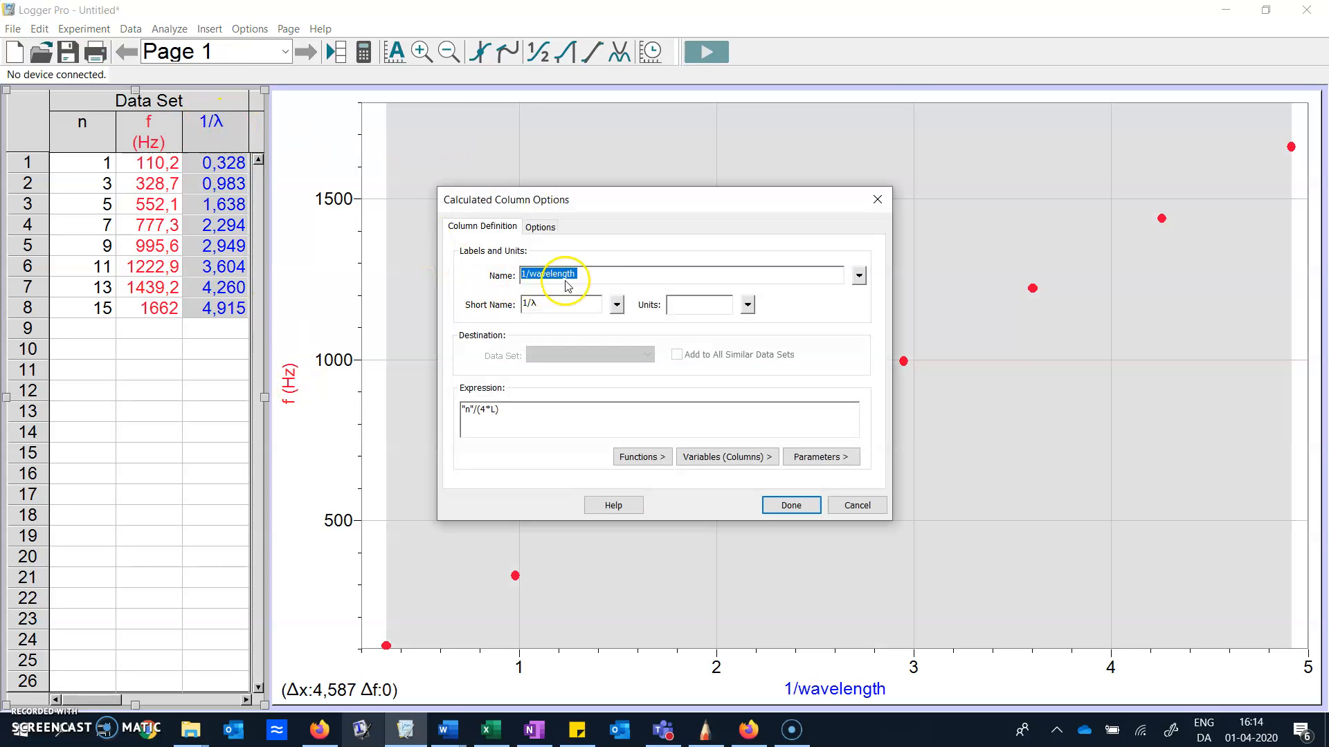
pyautogui.click(542, 302)
pyautogui.moveTo(542, 303); pyautogui.dragTo(509, 305)
pyautogui.hotkey('ctrl', 'c')
pyautogui.press('Right')
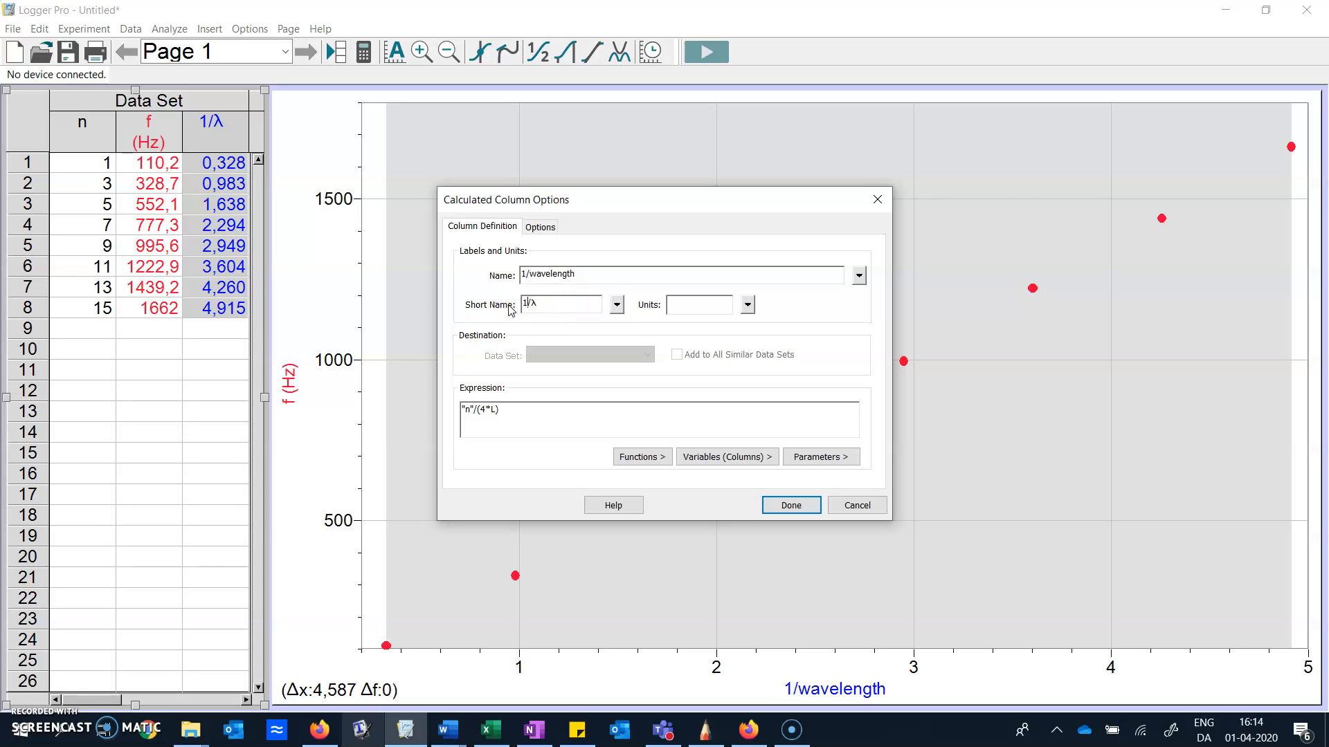
pyautogui.moveTo(593, 272); pyautogui.dragTo(445, 268)
pyautogui.hotkey('ctrl', 'v')
# Set the units of the 1/λ column to m⁻¹ using superscript characters and apply the column options
pyautogui.click(695, 307)
pyautogui.write('m')
pyautogui.click(710, 310)
pyautogui.click(748, 304)
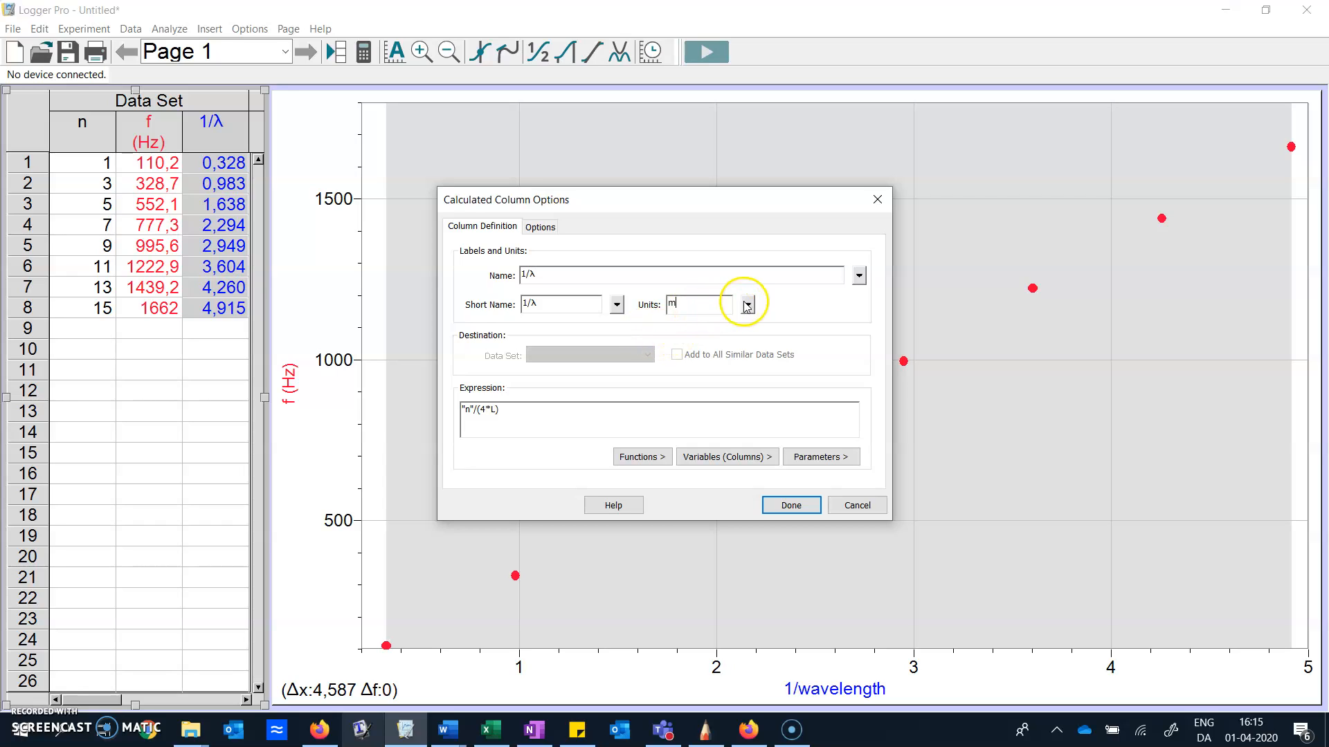
pyautogui.moveTo(815, 373)
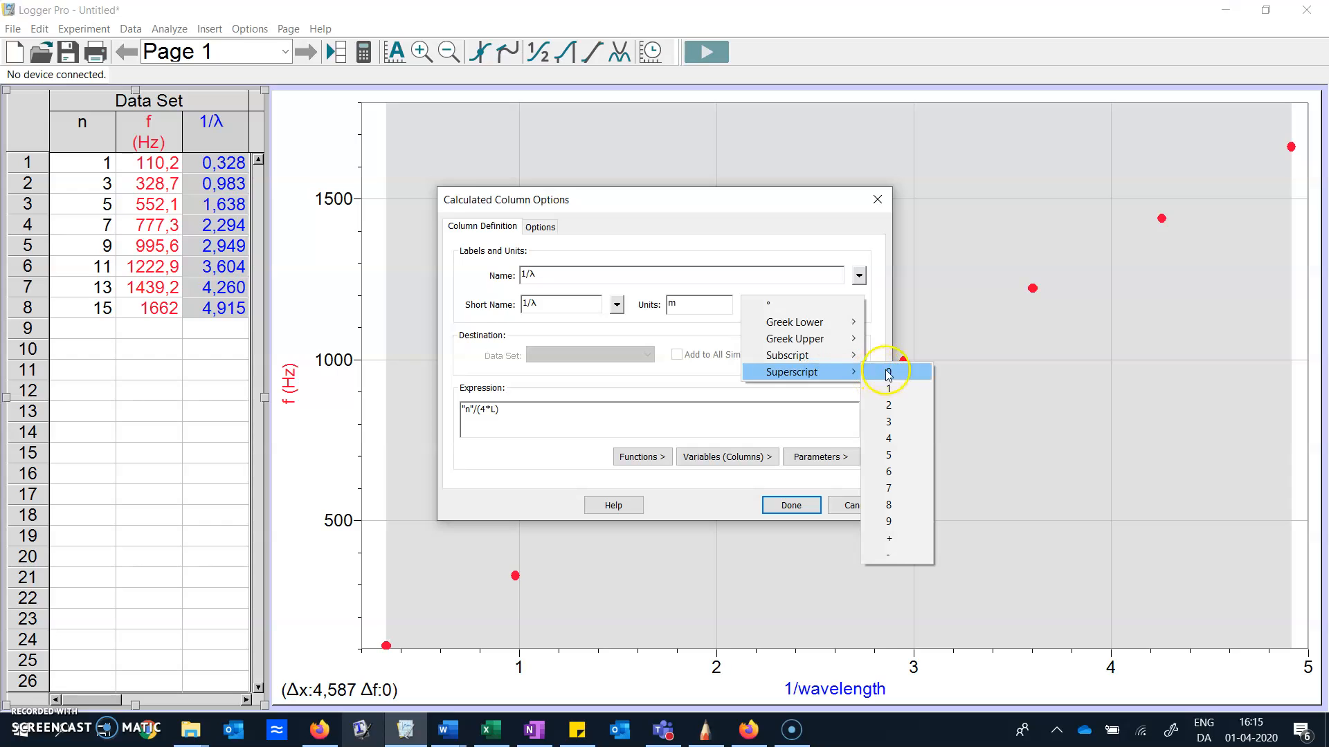
pyautogui.click(898, 557)
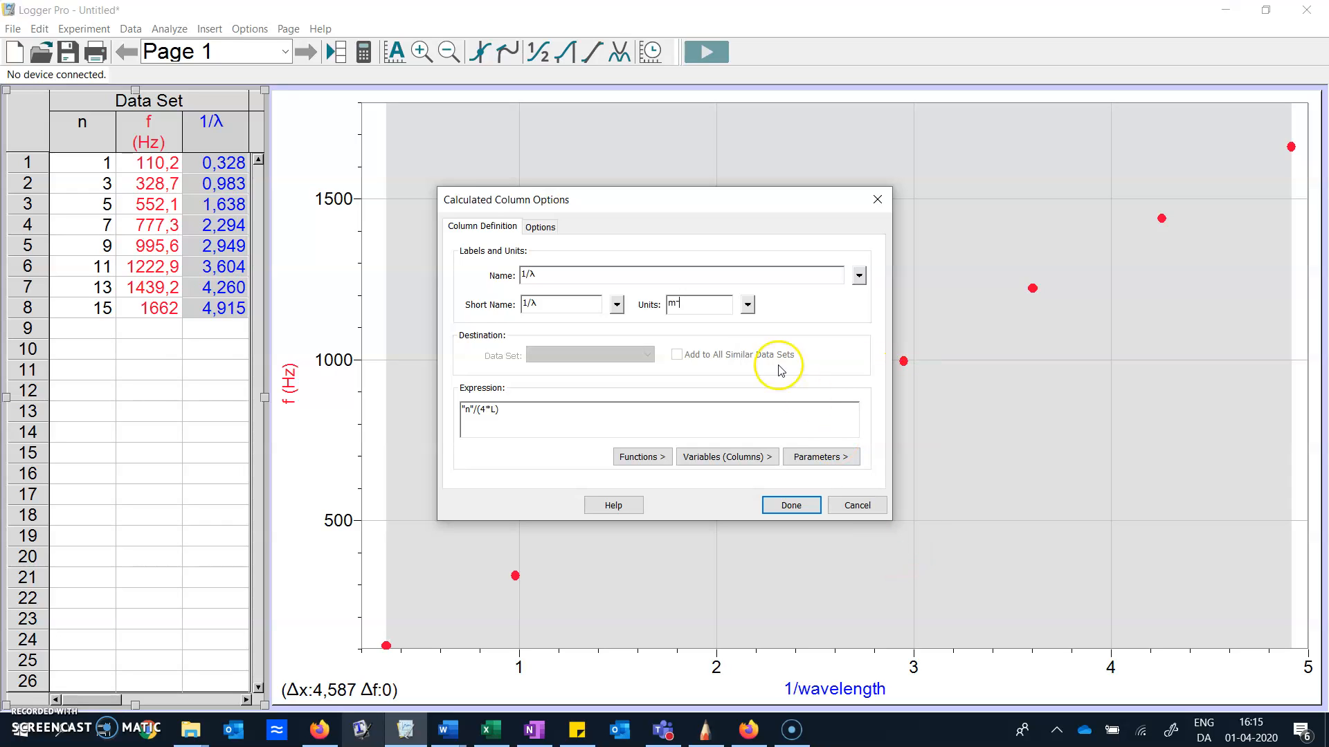
pyautogui.click(753, 303)
pyautogui.moveTo(803, 379)
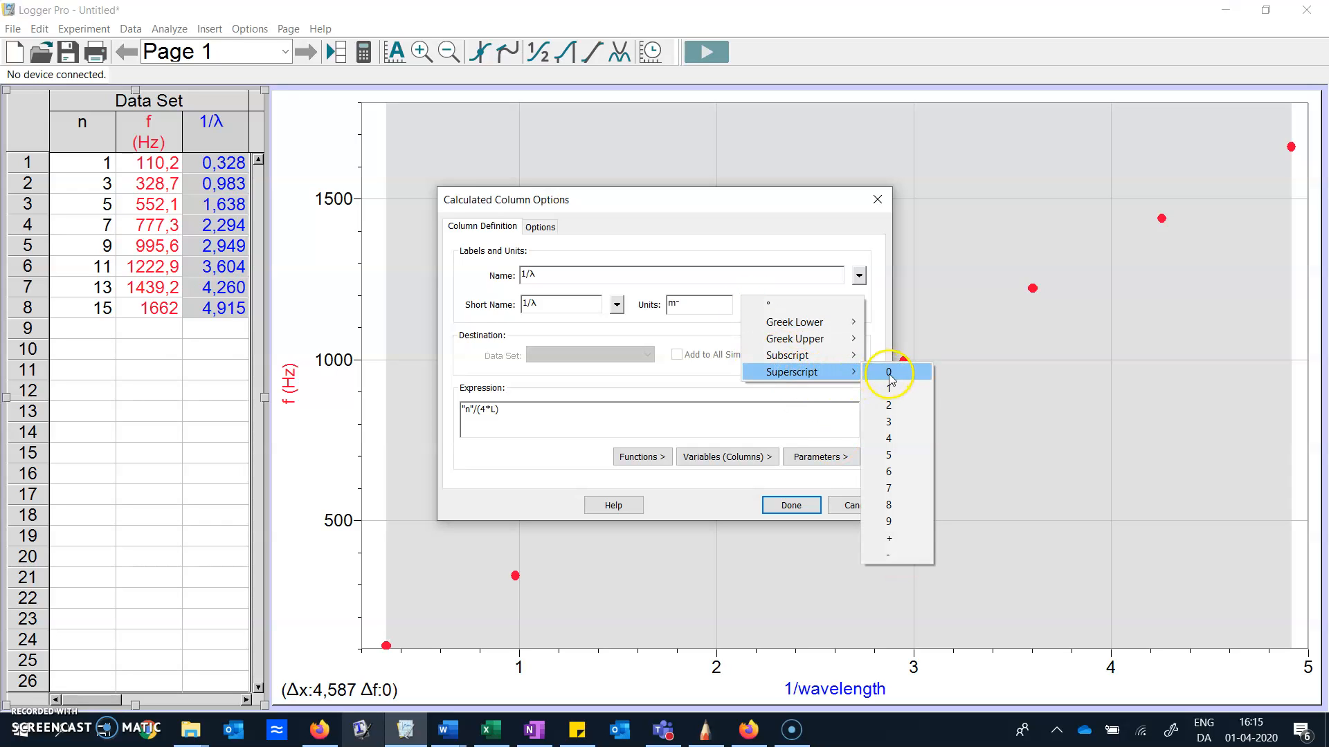
pyautogui.click(897, 388)
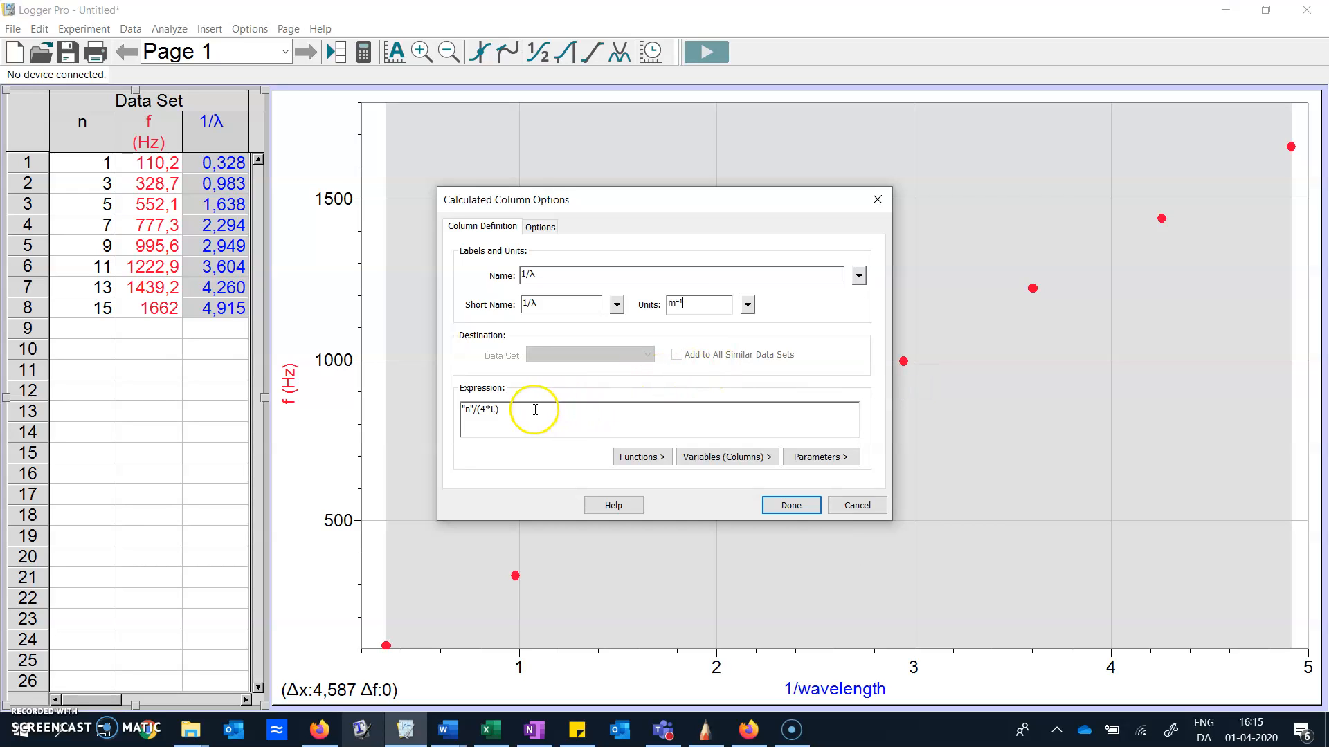
pyautogui.click(790, 505)
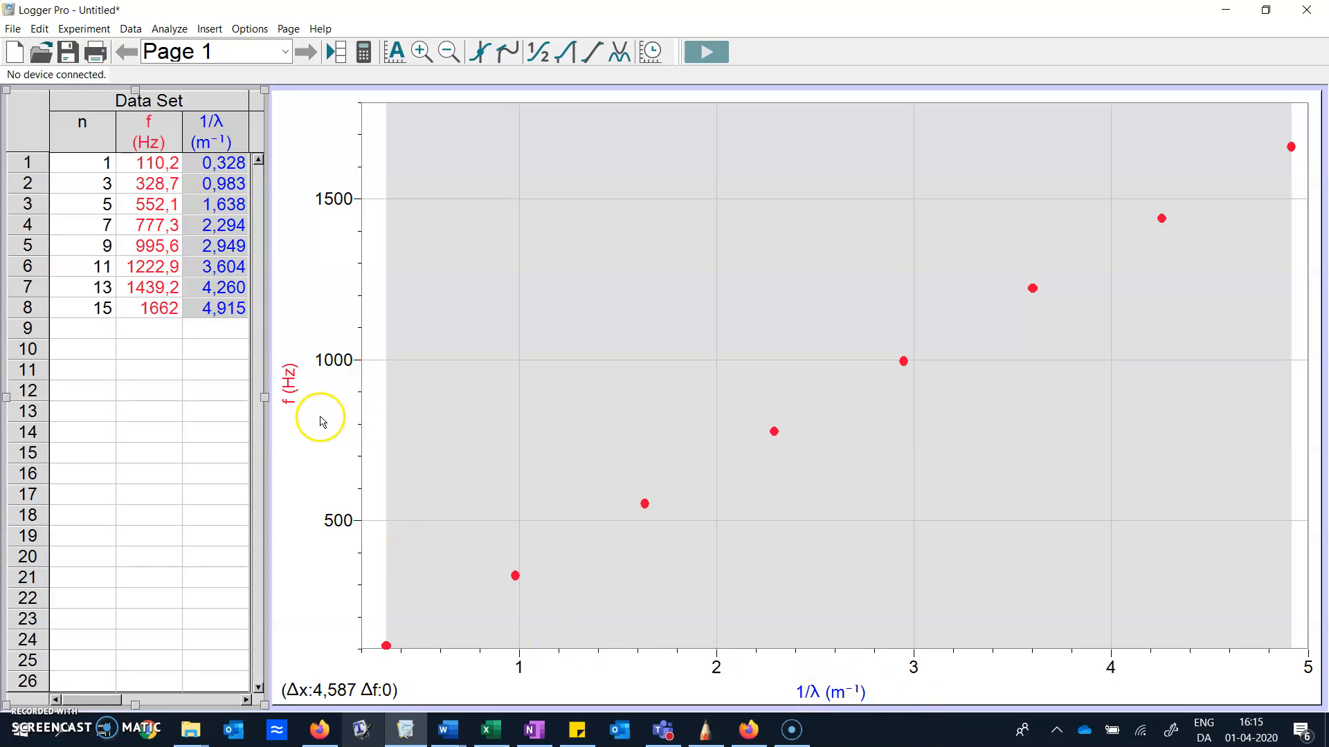
# Set the minimum of the graph's f axis to 50
pyautogui.click(506, 299)
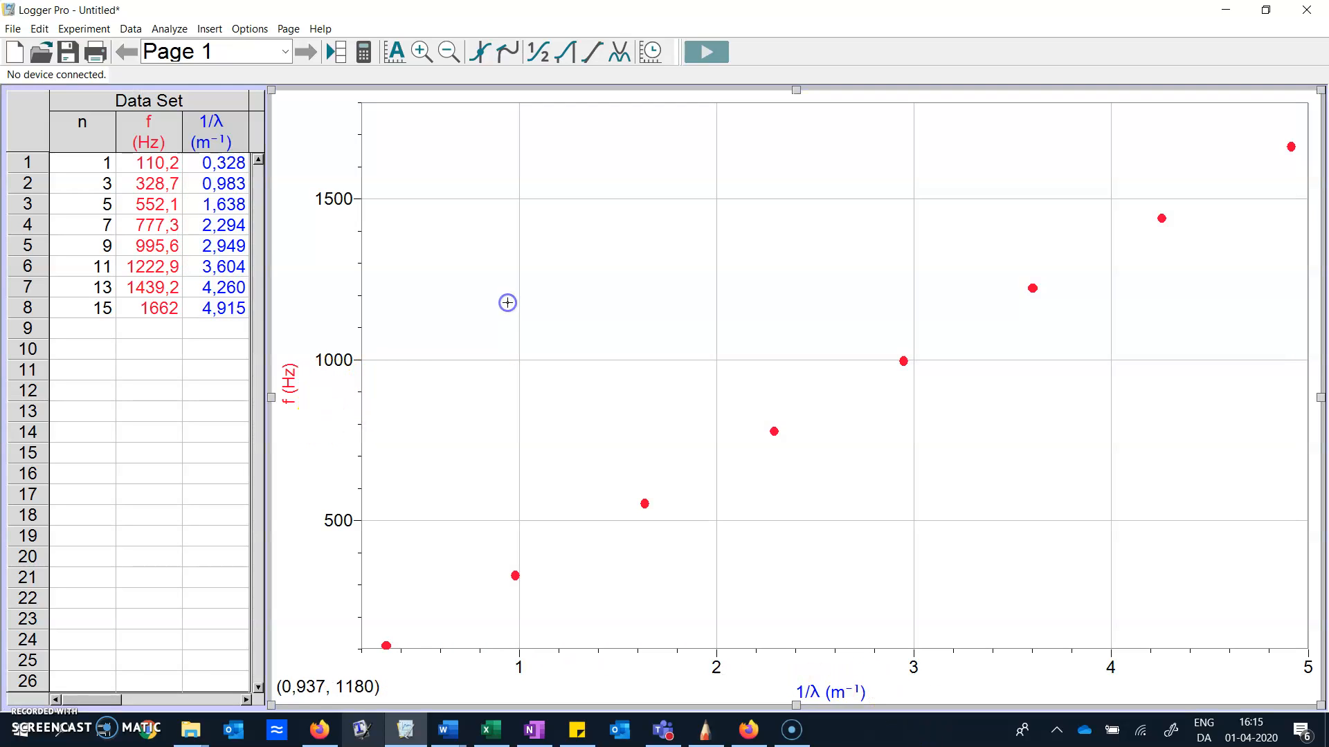
pyautogui.click(349, 641)
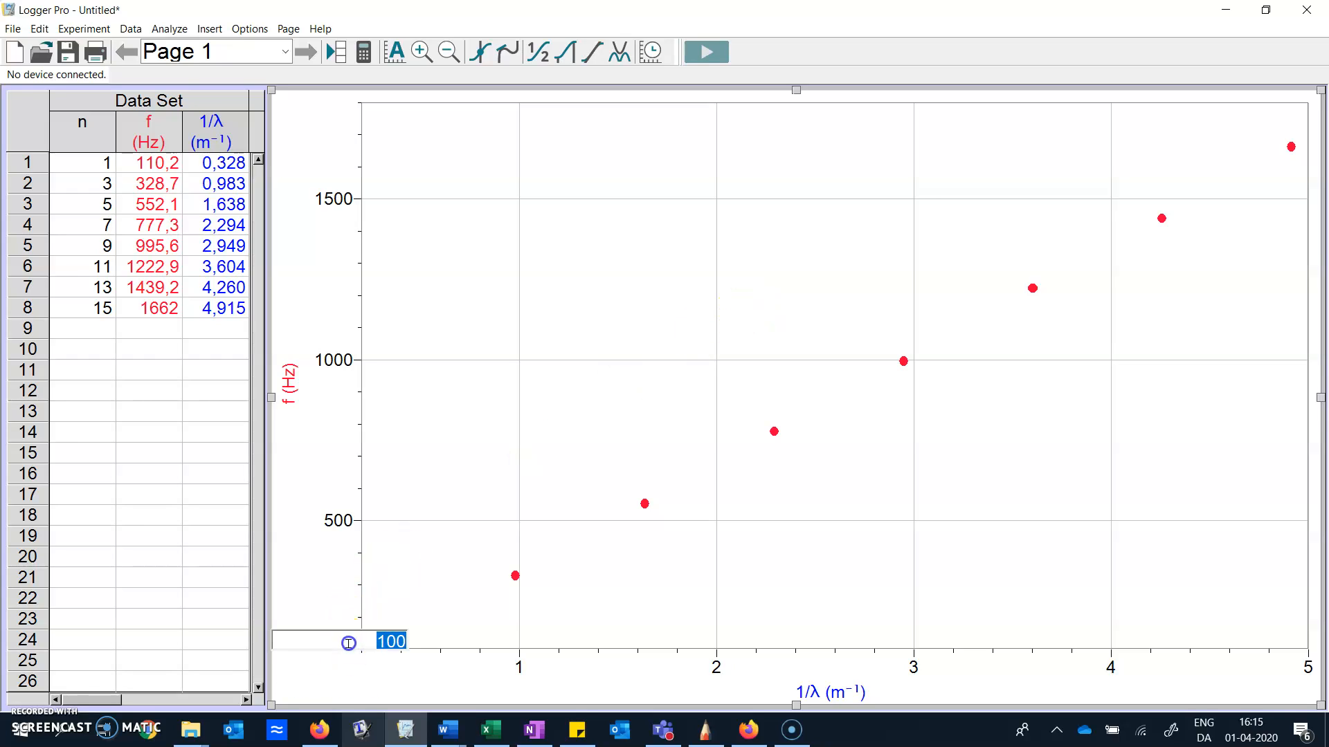
pyautogui.write('50')
pyautogui.press('Return')
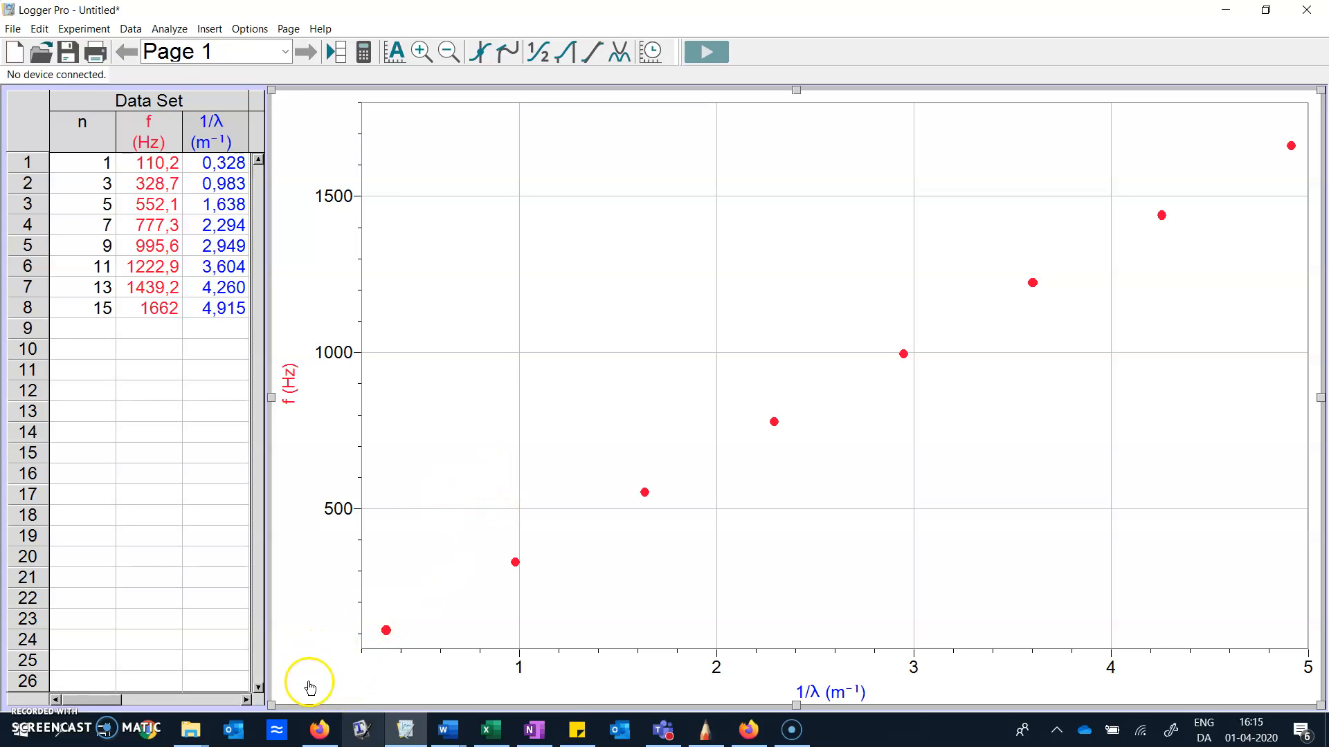
# Turn off the graph's mouse position and delta readout and title the graph "Speed of sound"
pyautogui.doubleClick(697, 254)
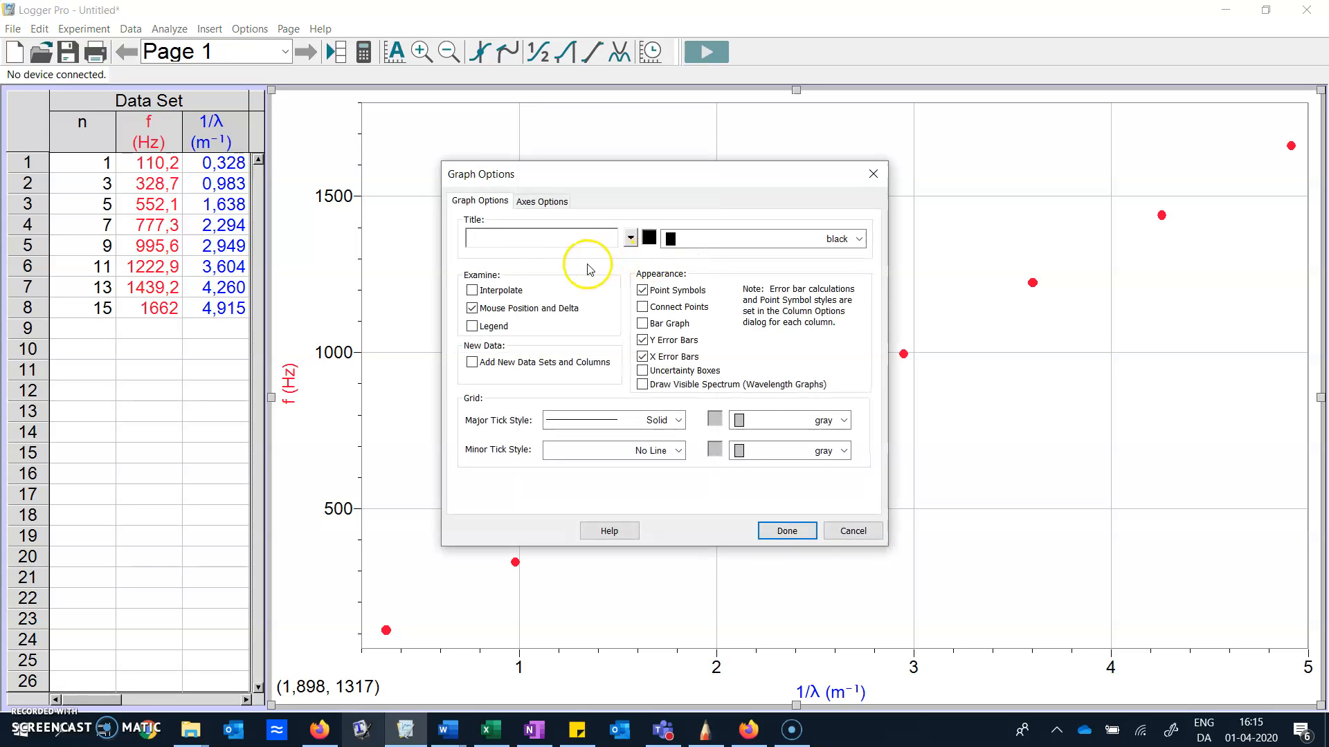
pyautogui.click(473, 309)
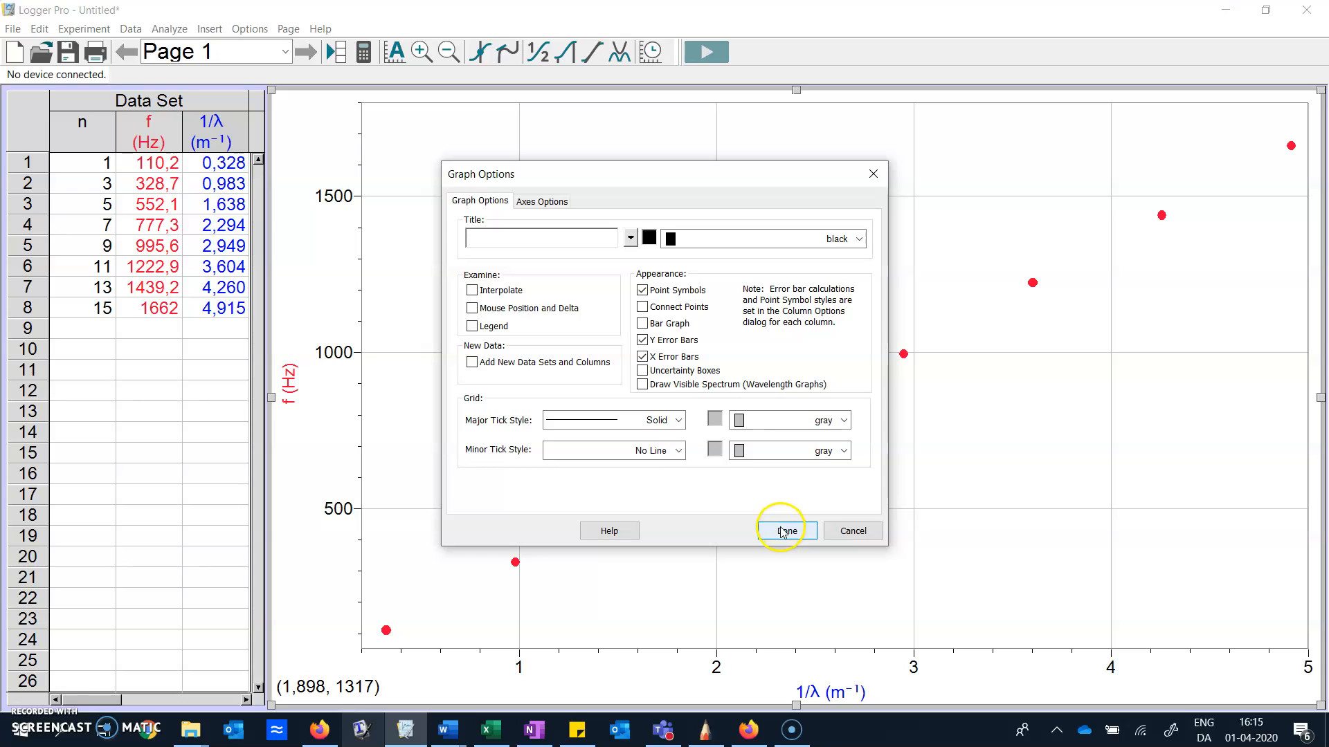
pyautogui.click(496, 238)
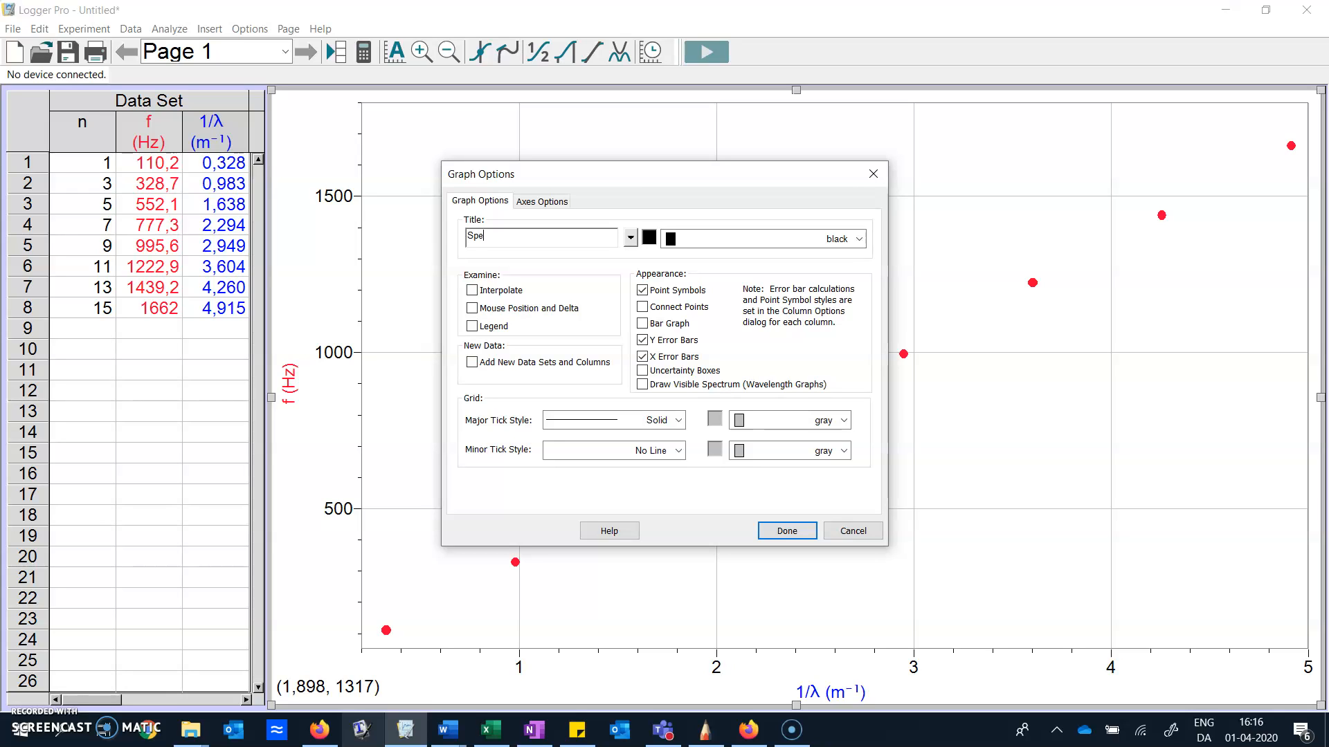
pyautogui.write('Speed of sound')
pyautogui.click(791, 531)
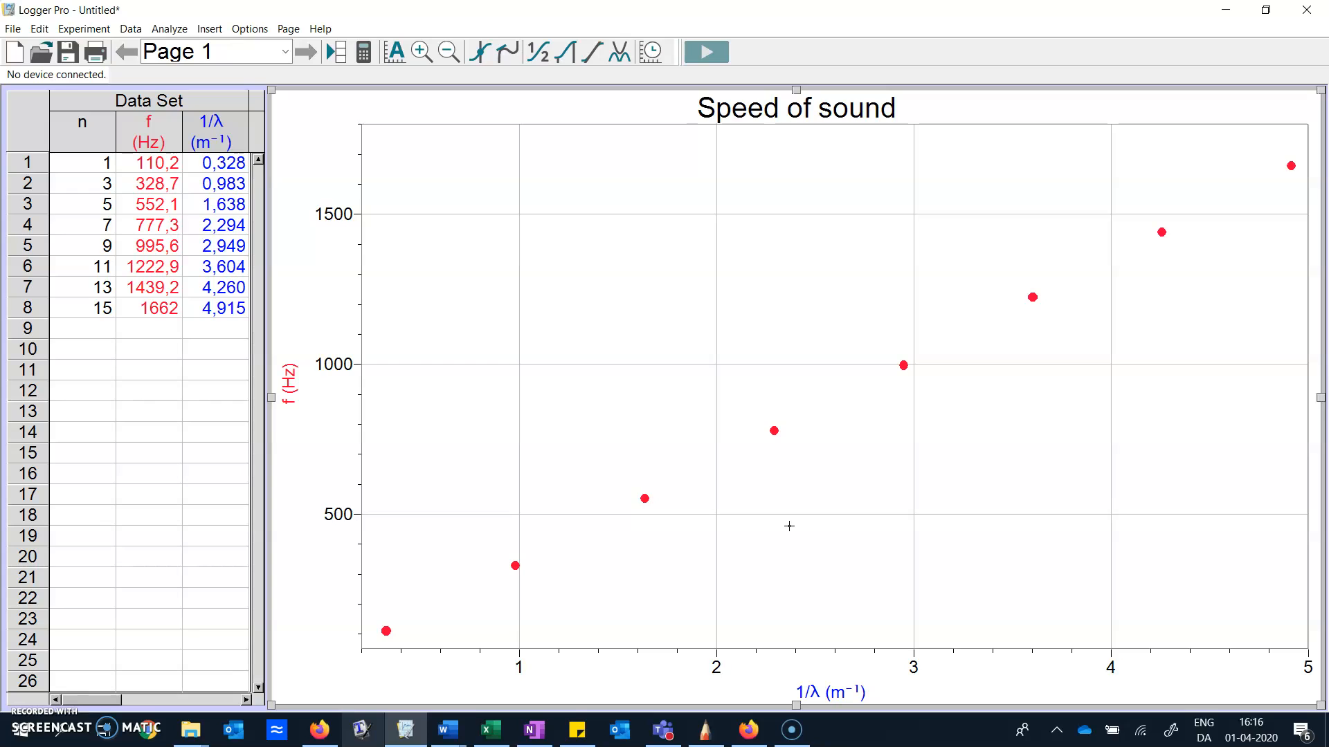
# Switch to the Word document Assignment_3_ONEBoomwhacker and insert a screen clipping of the whole Speed of sound graph on the last page
pyautogui.click(443, 740)
pyautogui.click(445, 641)
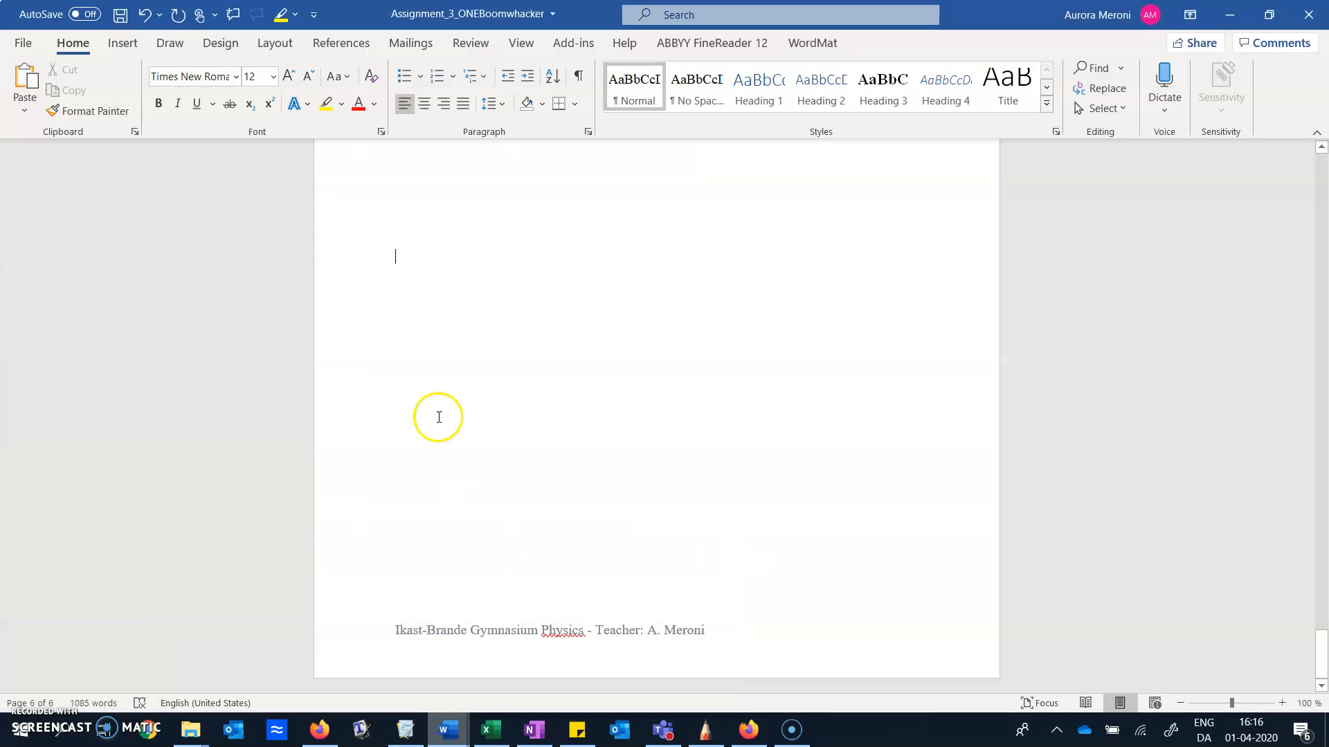
pyautogui.click(393, 189)
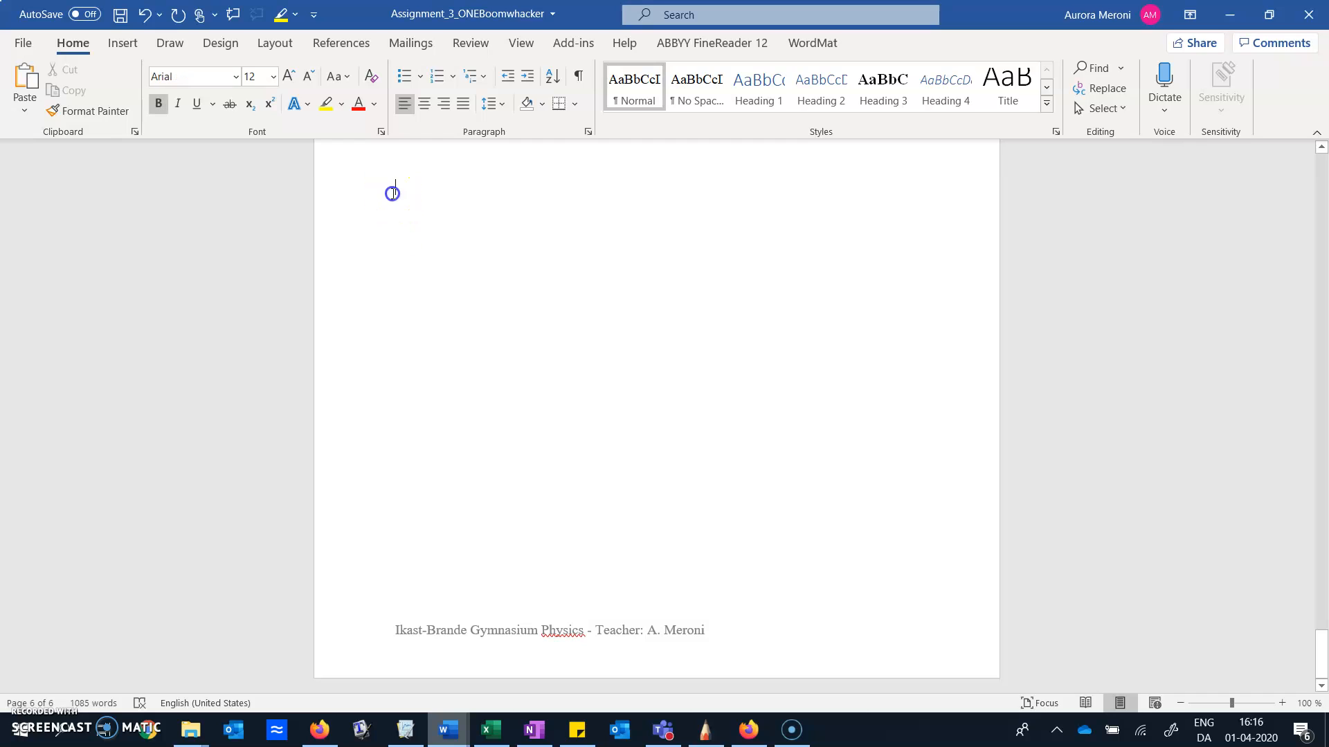
pyautogui.click(124, 45)
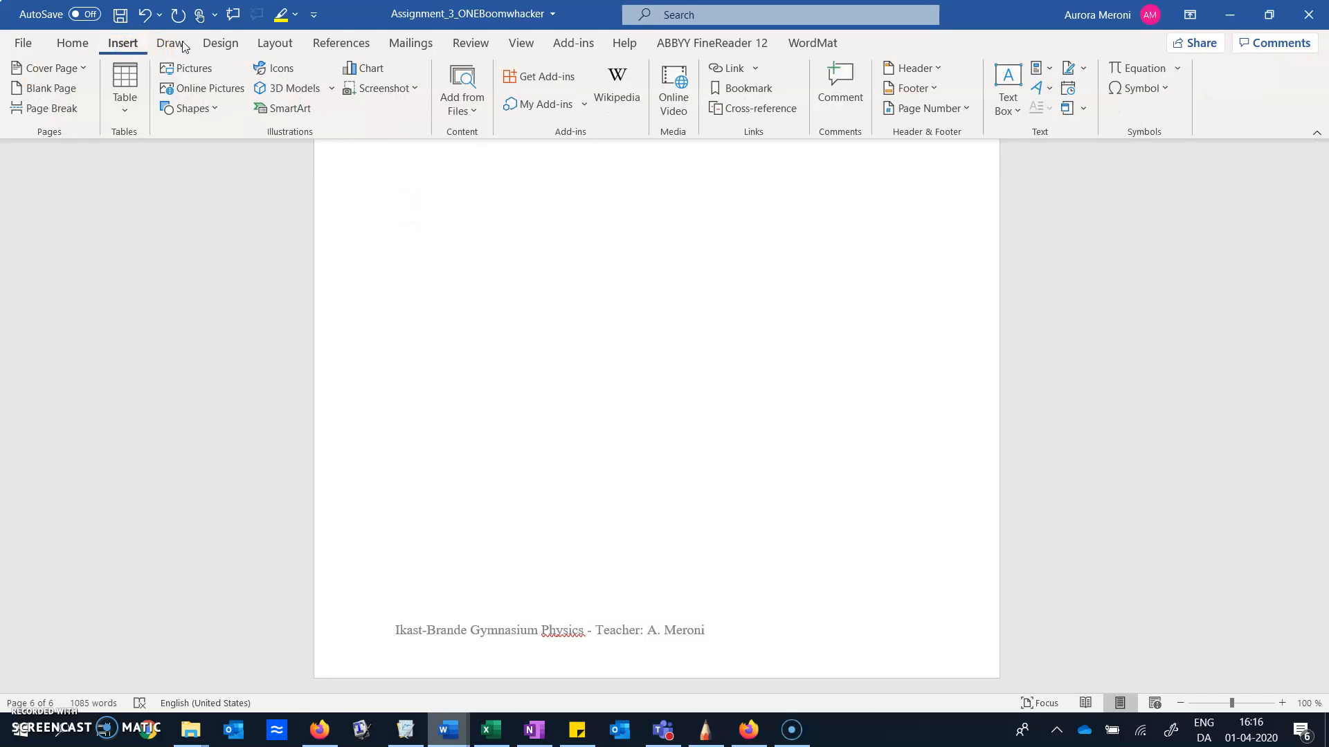
pyautogui.click(368, 90)
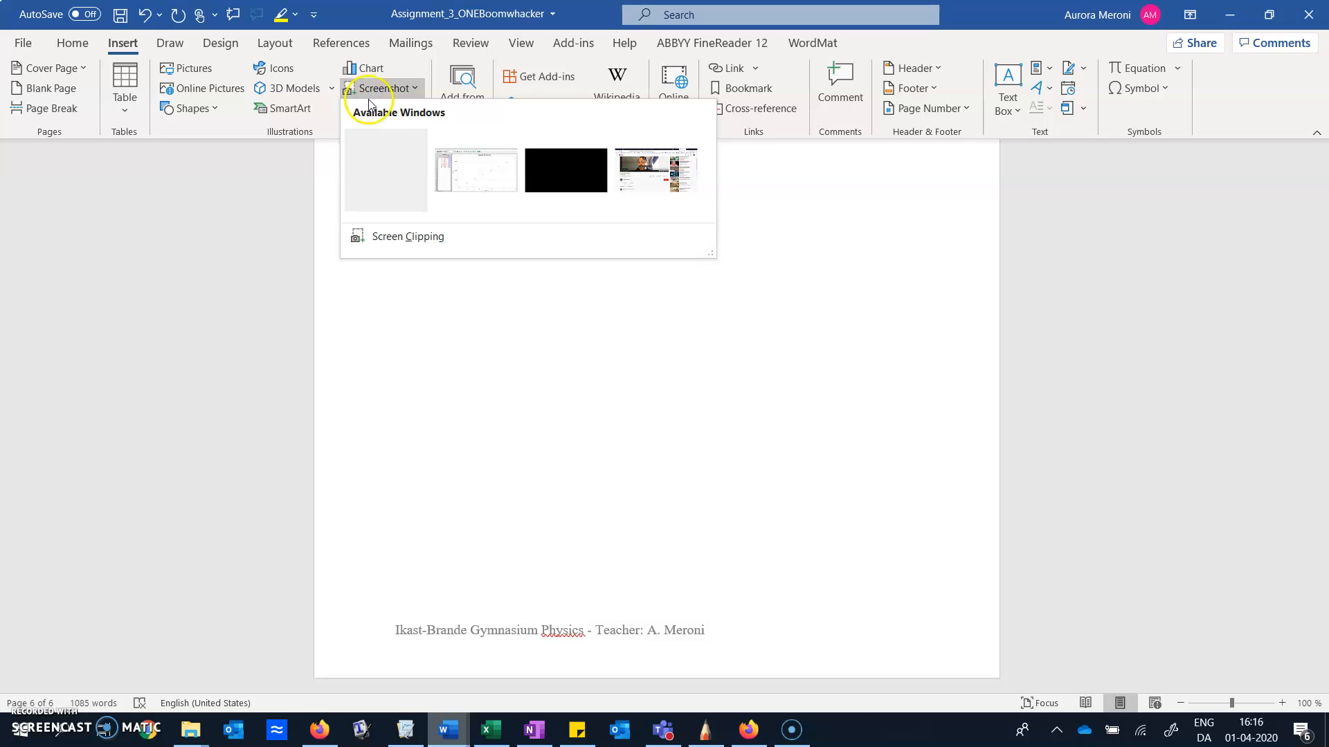
pyautogui.click(380, 238)
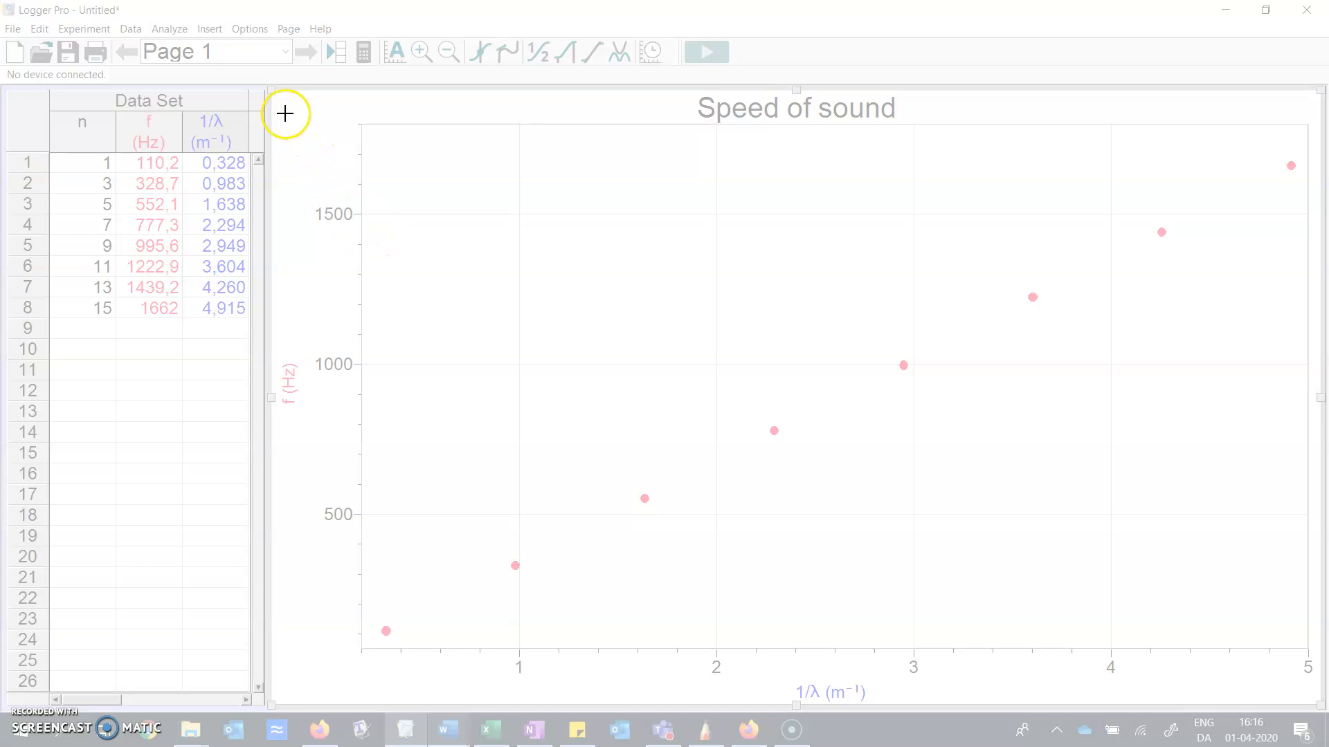
pyautogui.moveTo(279, 96); pyautogui.dragTo(1316, 703)
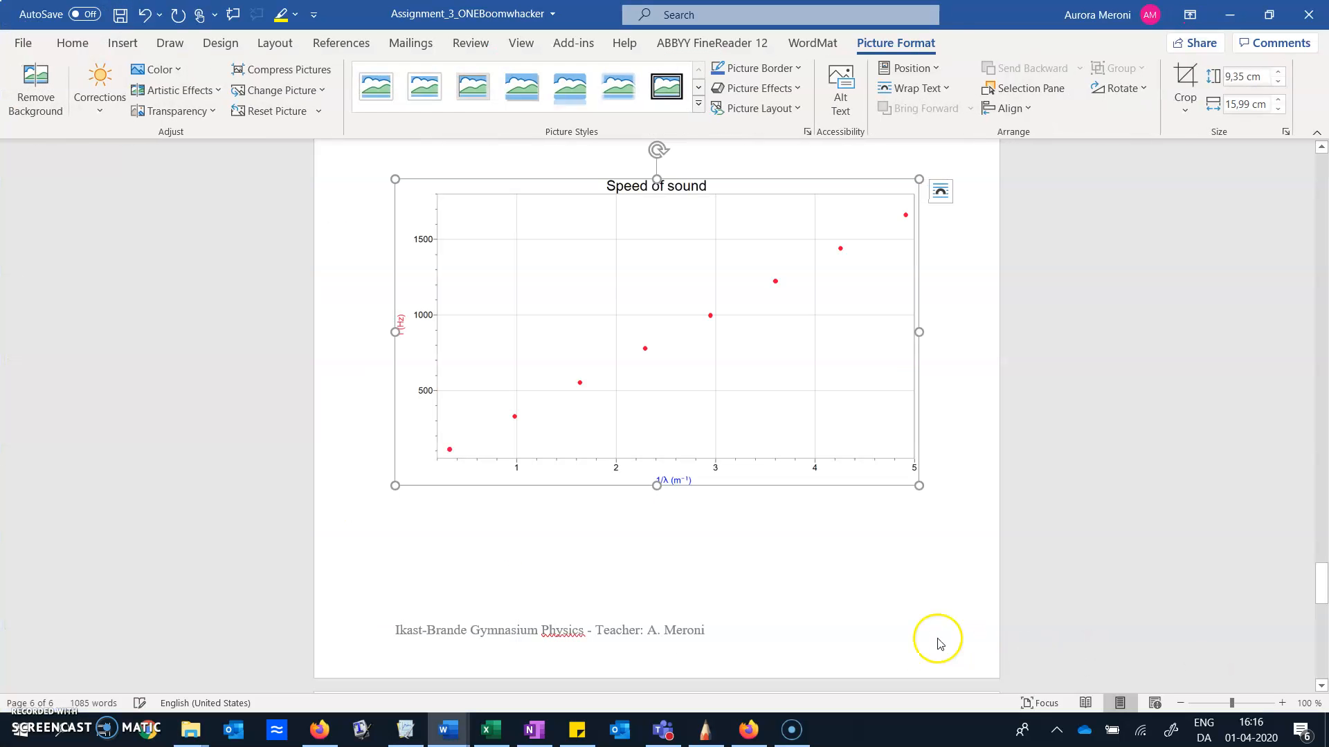
# Start a caption below the graph picture, labelled Figure 2, with the text "The graph represents the data of the experiment."
pyautogui.click(606, 511)
pyautogui.click(653, 335)
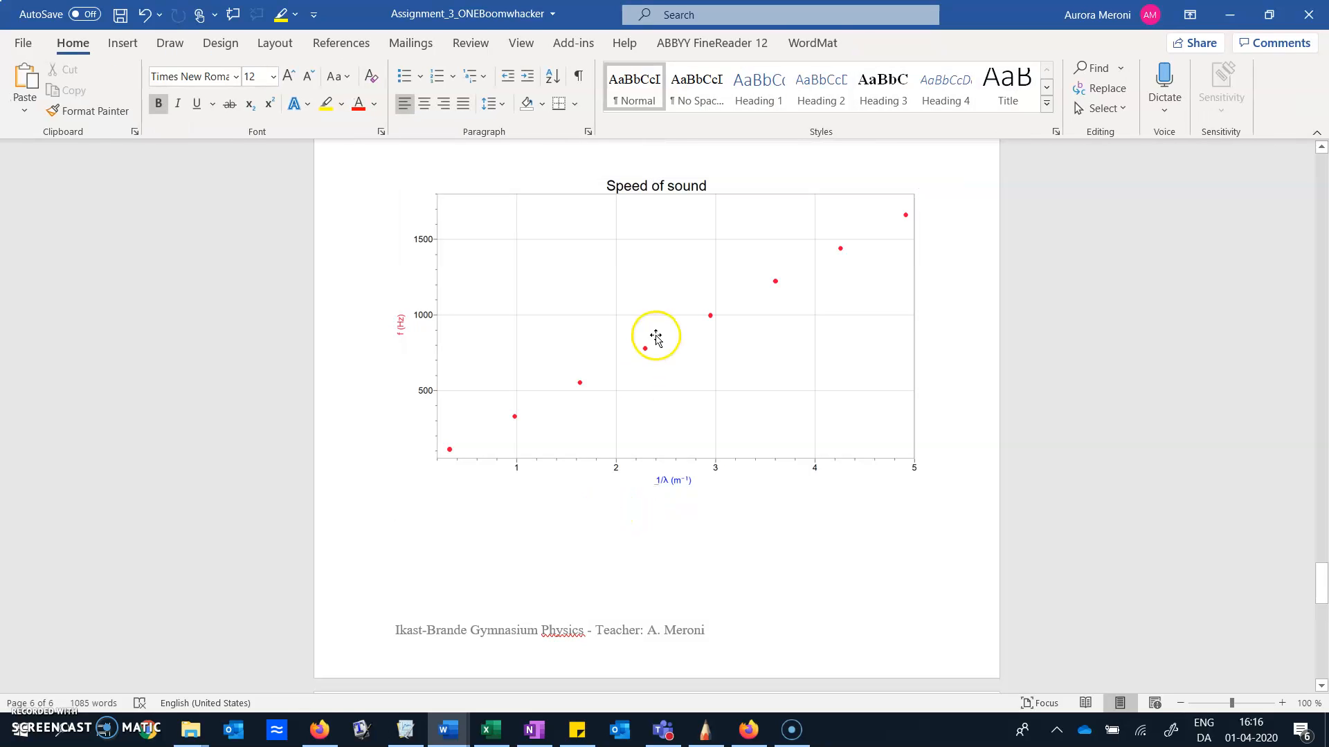
pyautogui.rightClick(779, 312)
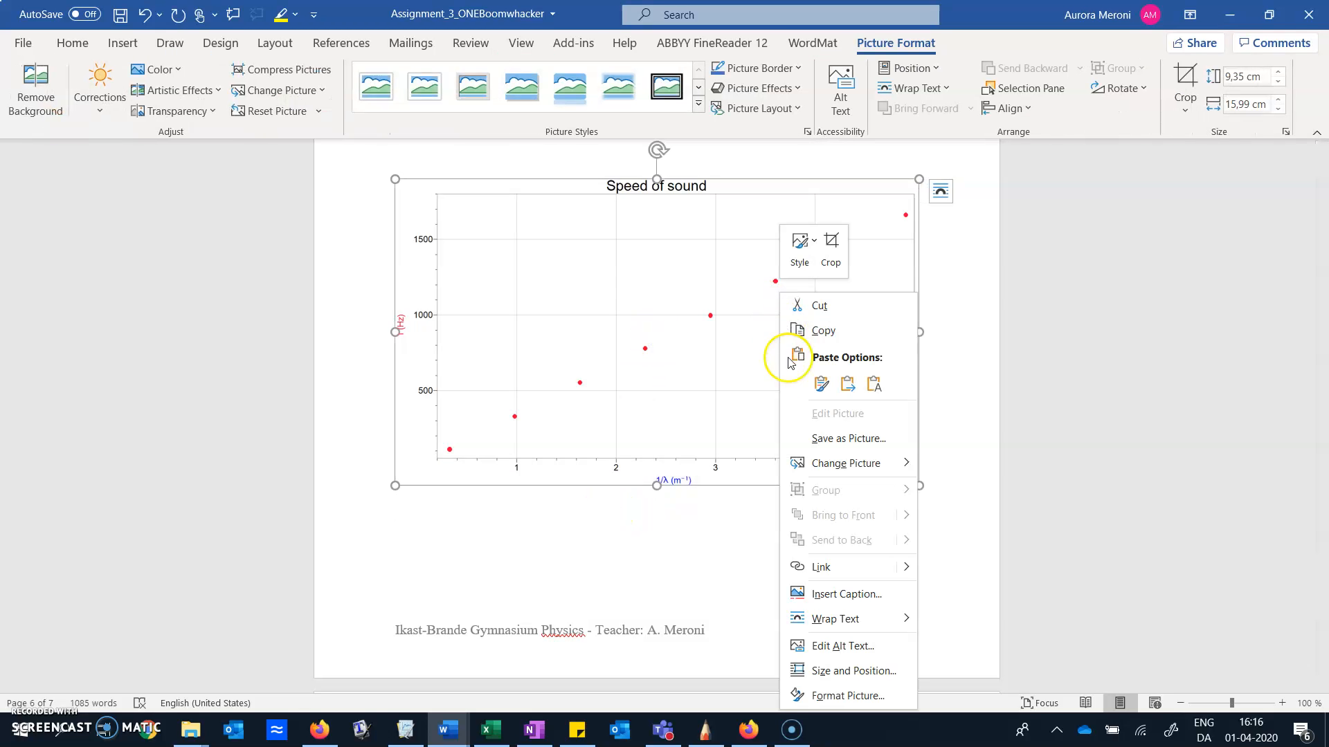
pyautogui.click(843, 592)
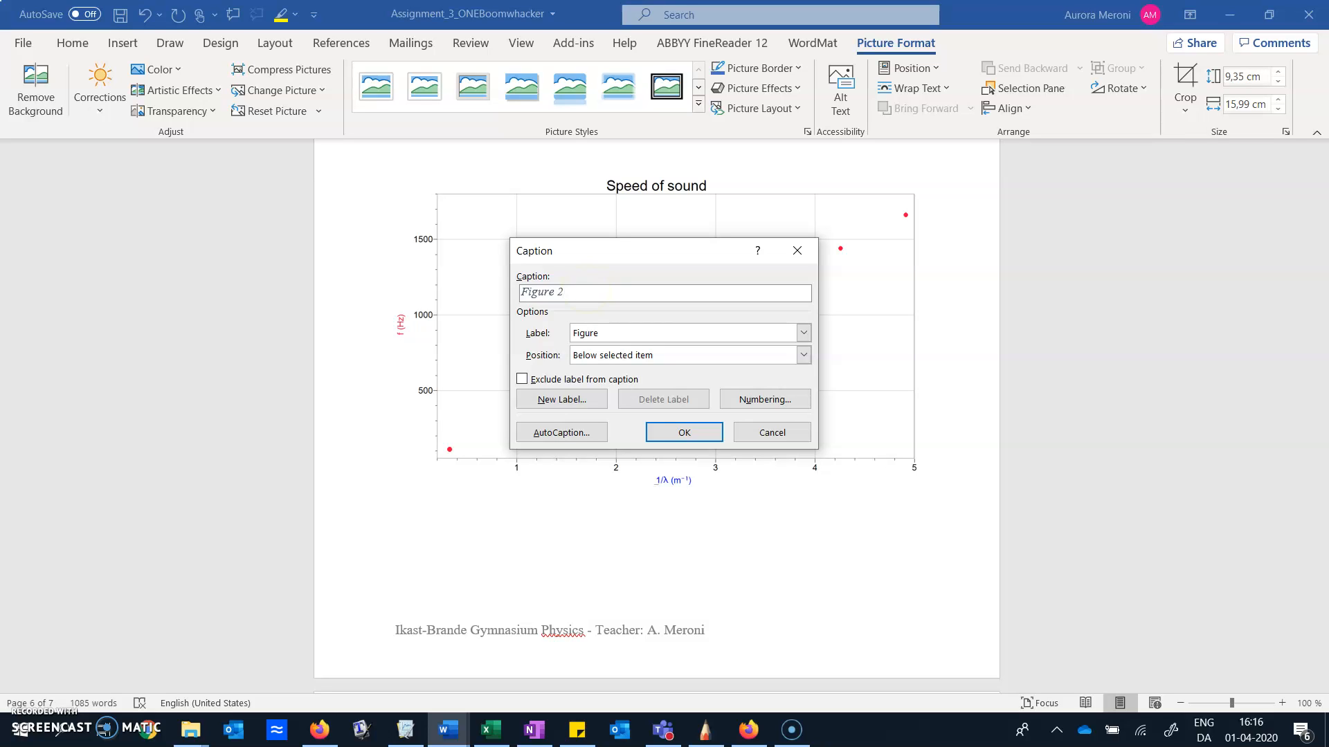
pyautogui.write('The graph f')
pyautogui.write('epresents the data of the experime')
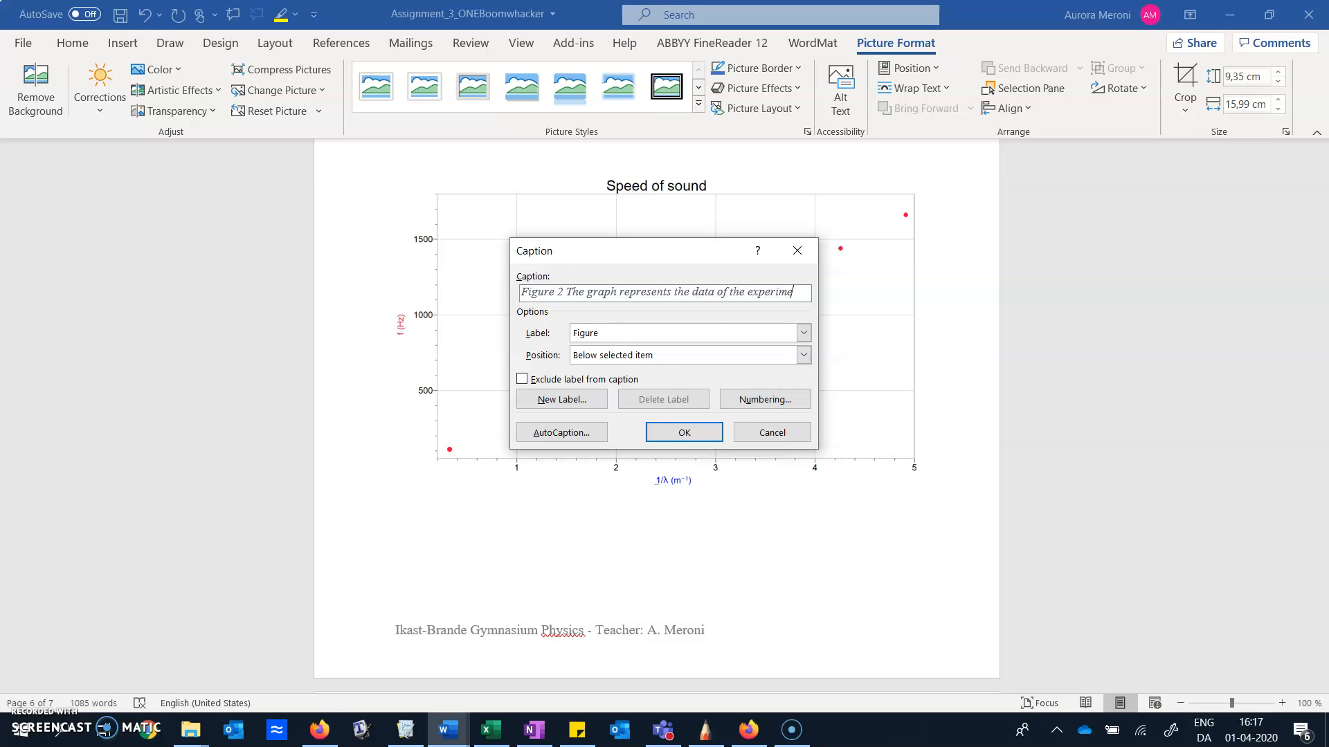
pyautogui.write('nt. On the x-axis')
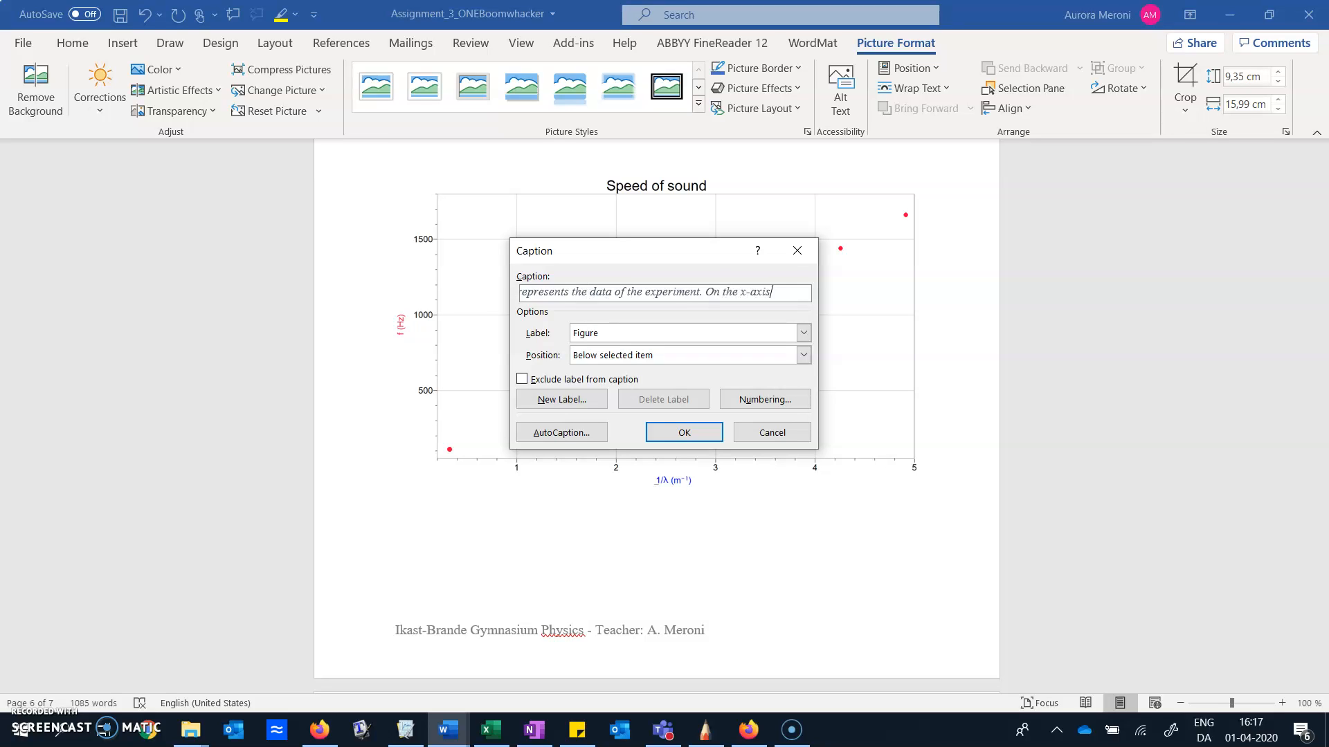
pyautogui.write(' there is the')
pyautogui.write(' inverse of the w')
pyautogui.write('avelength and on the y ax')
pyautogui.write('is we have the')
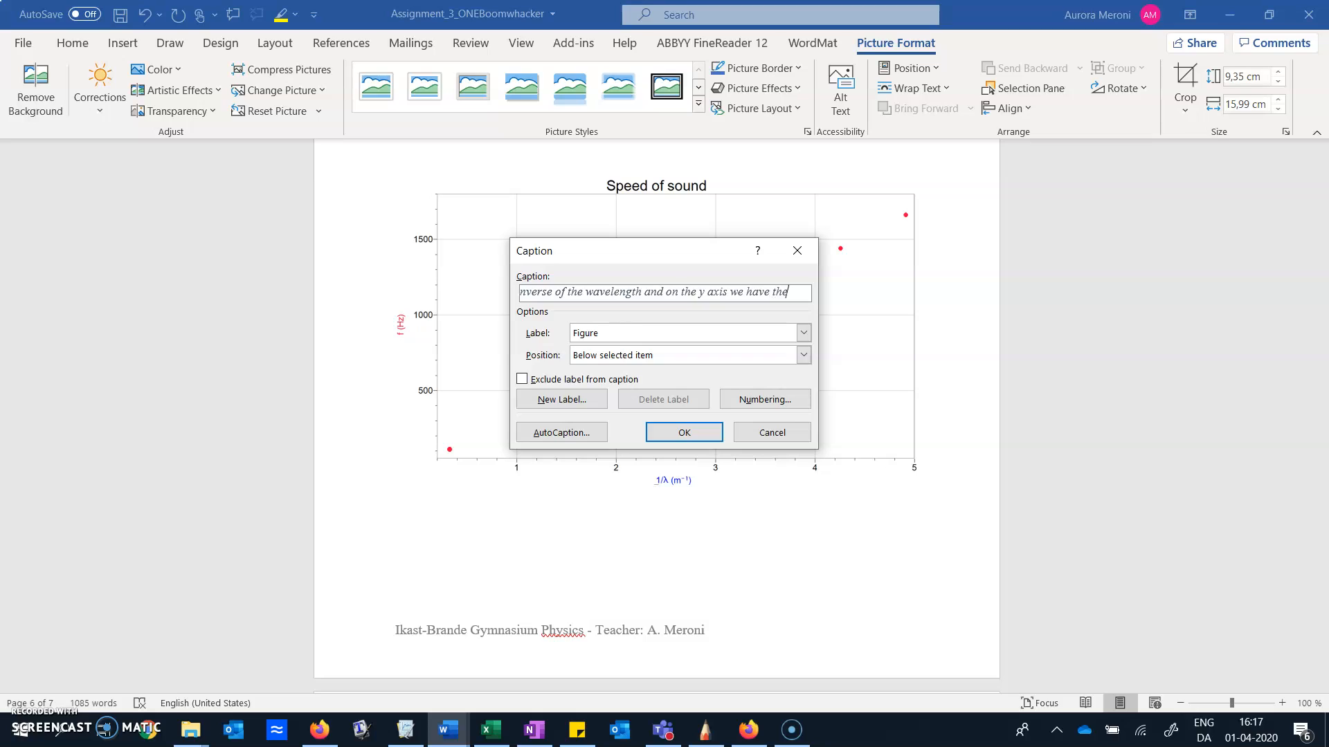
pyautogui.write(' frequancy')
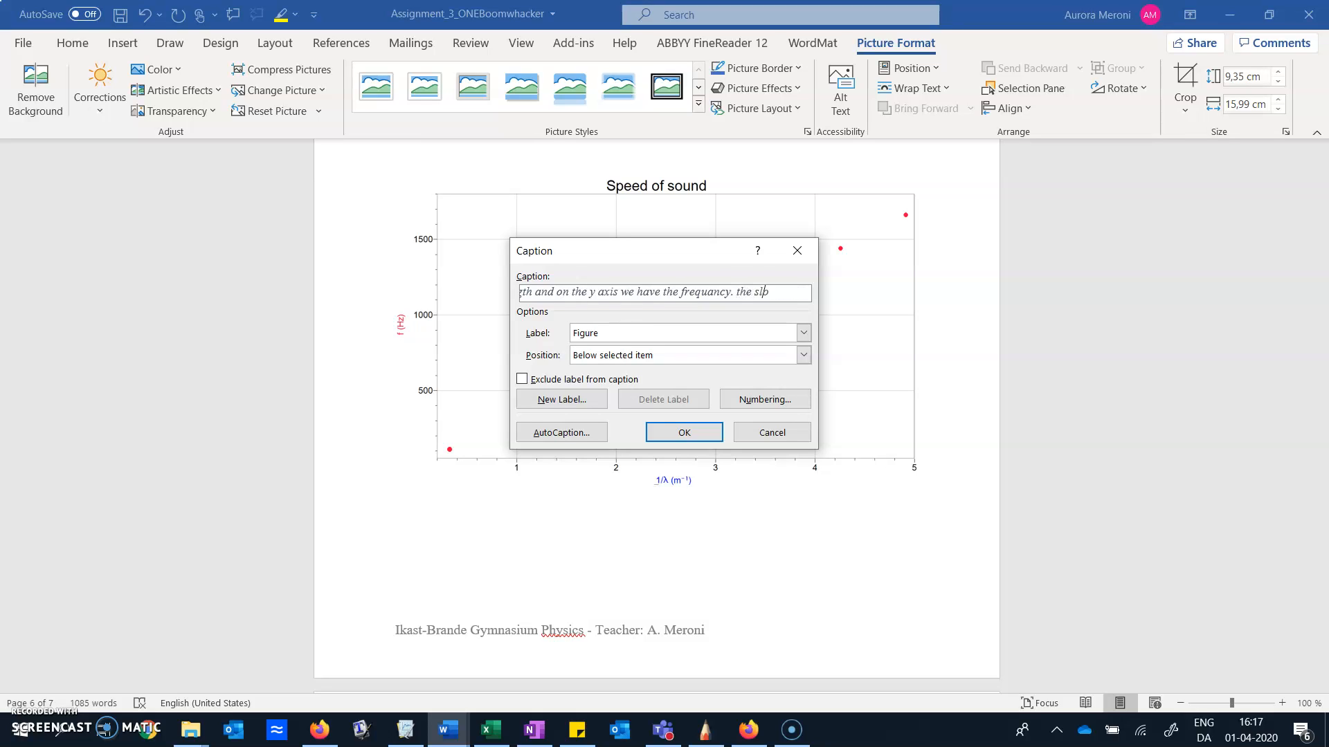
pyautogui.write('. the slope of the line')
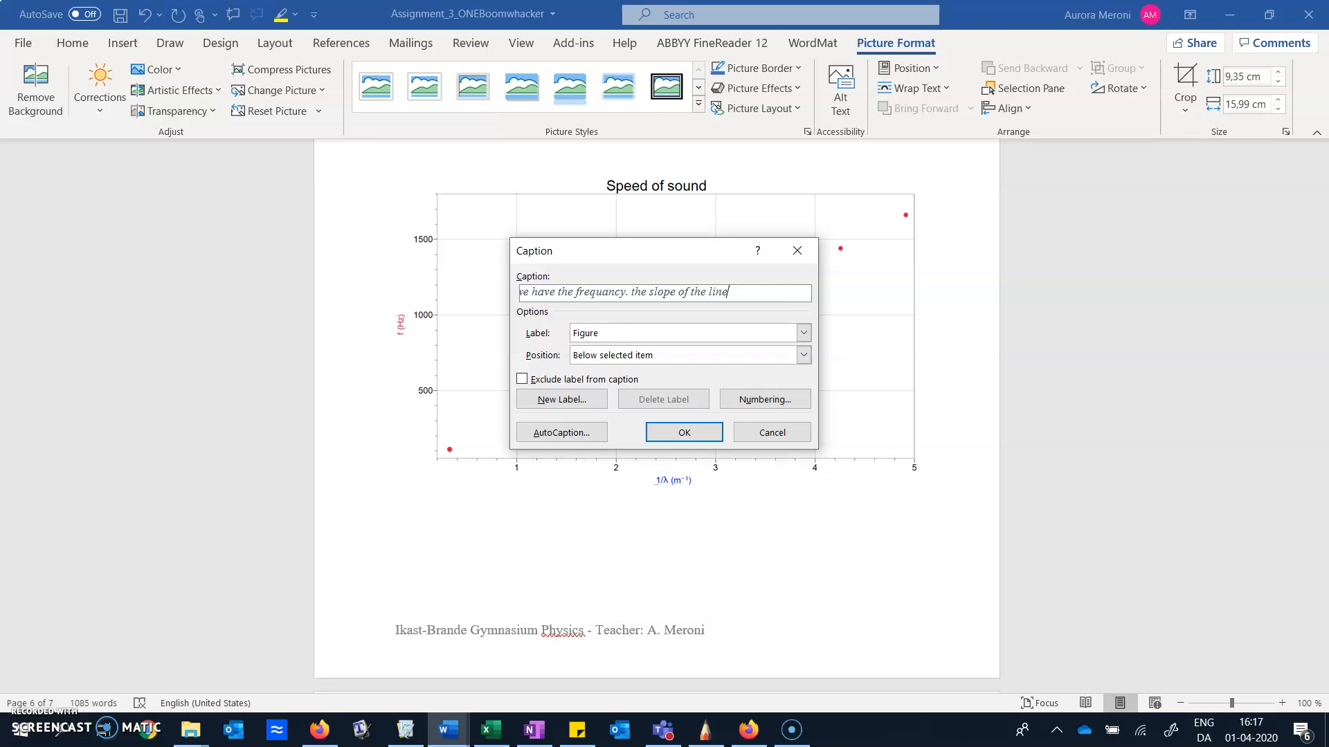
pyautogui.write(' corresponds to the sound speed.')
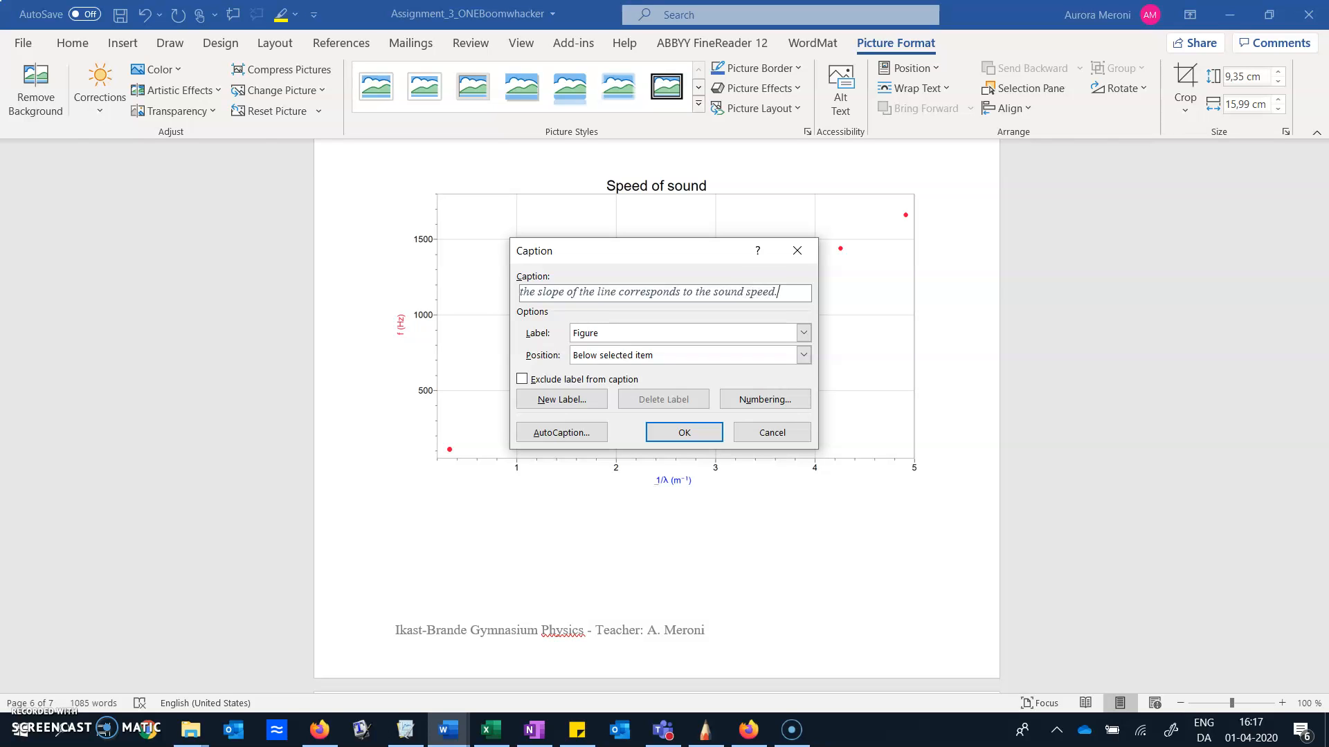
# Finish the caption with "the slope of the line corresponds to the sound speed." and insert it
pyautogui.press('Return')
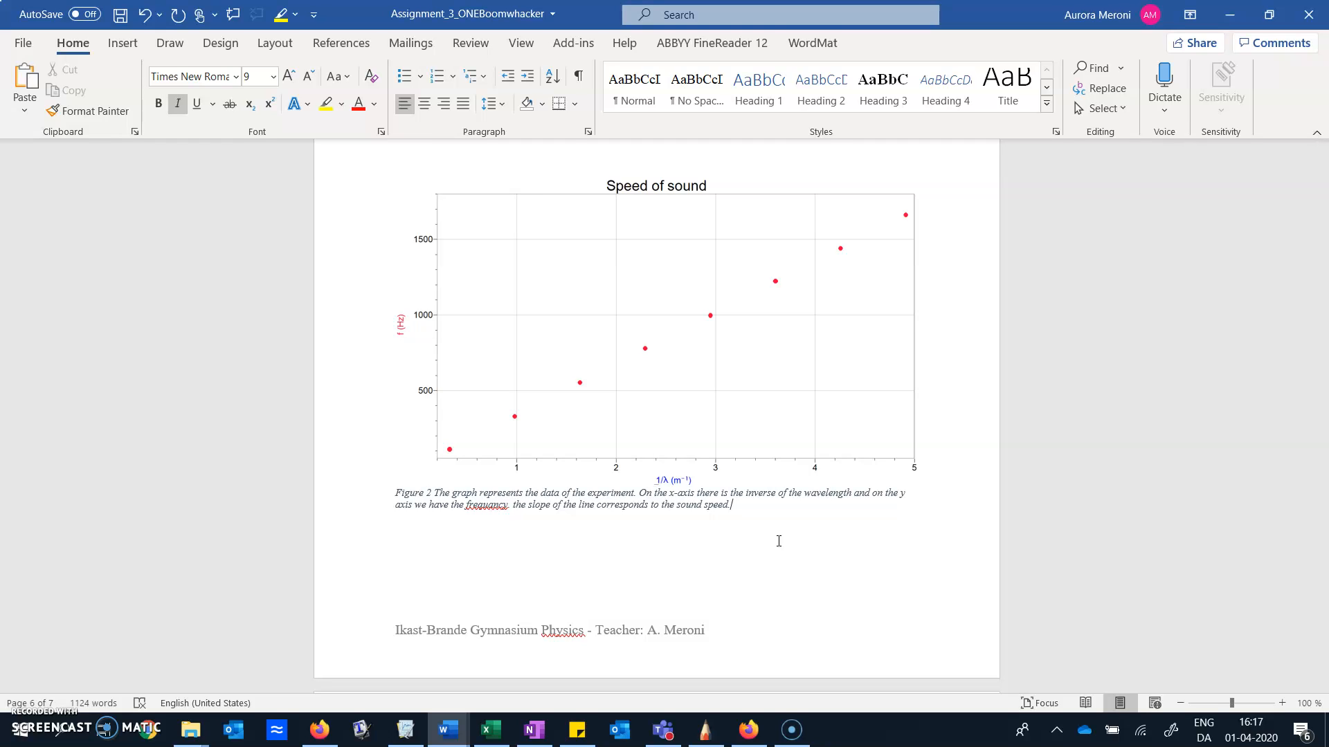
pyautogui.click(788, 735)
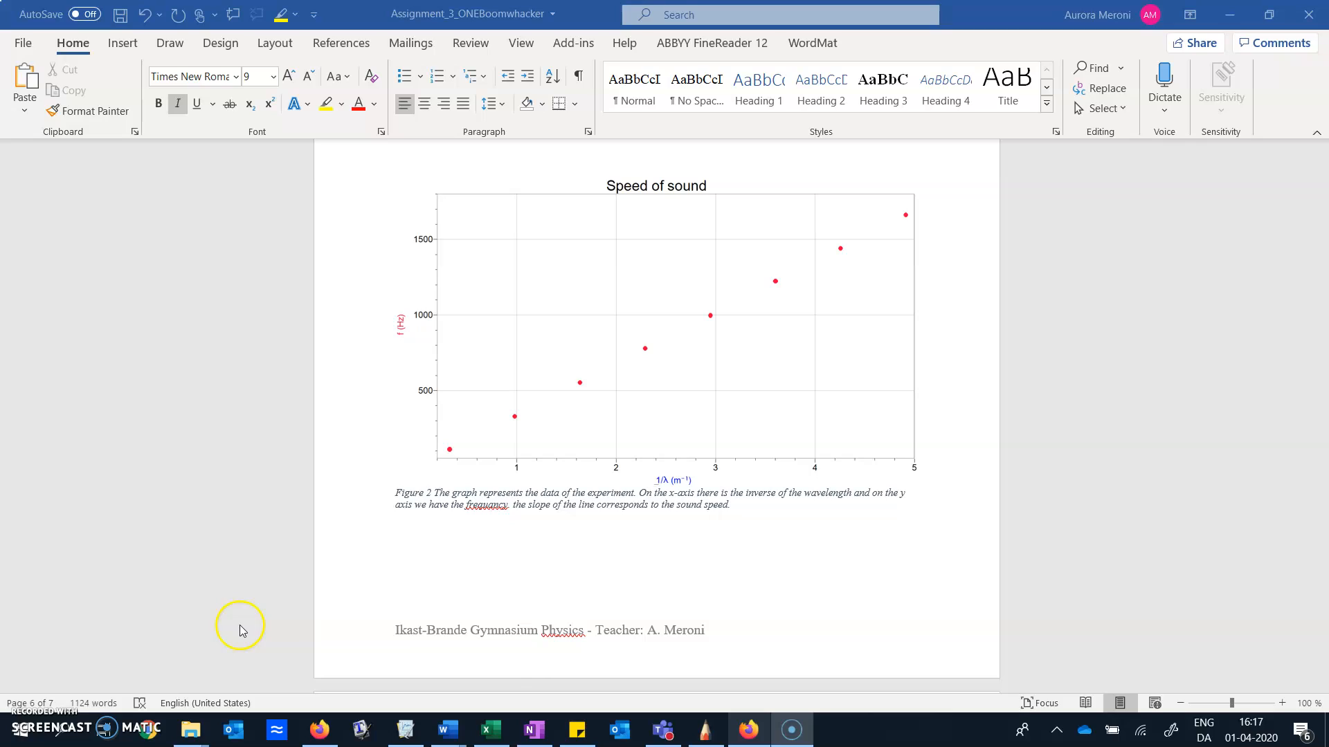